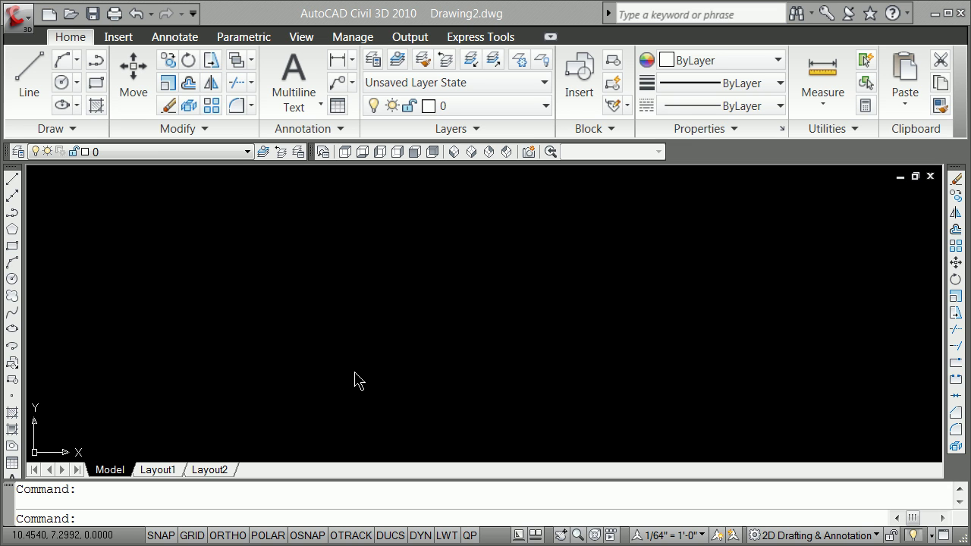
Start a new drawing and browse to the kdrive templates folder
click(248, 152)
click(310, 286)
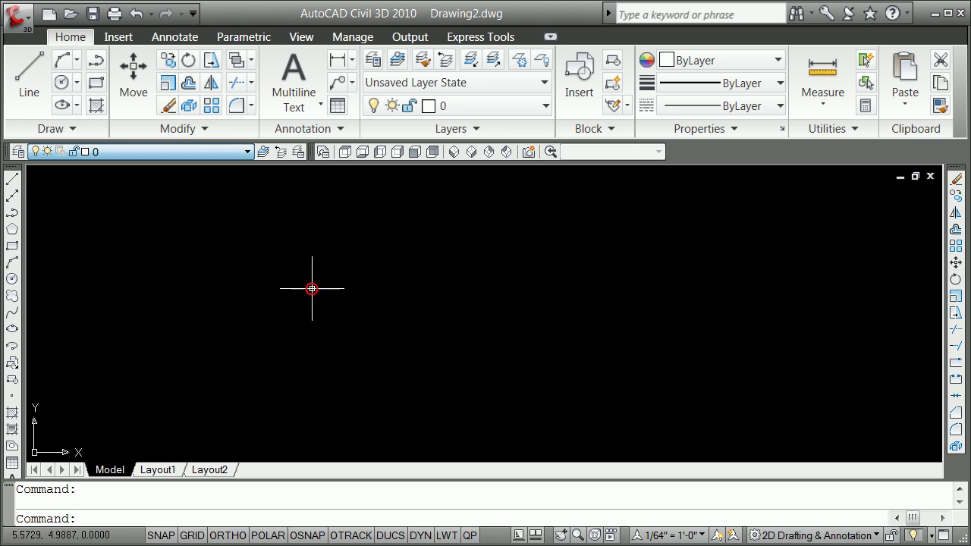
click(314, 282)
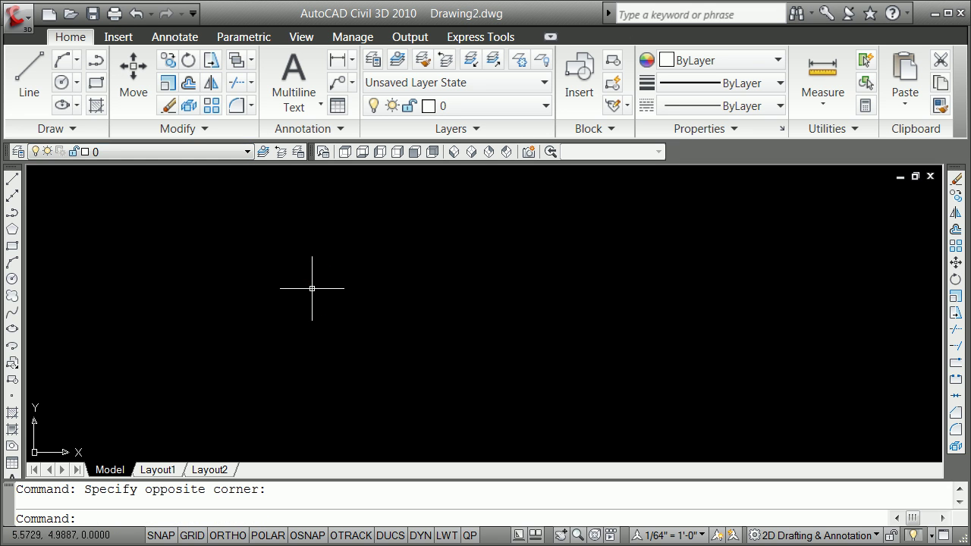
click(29, 16)
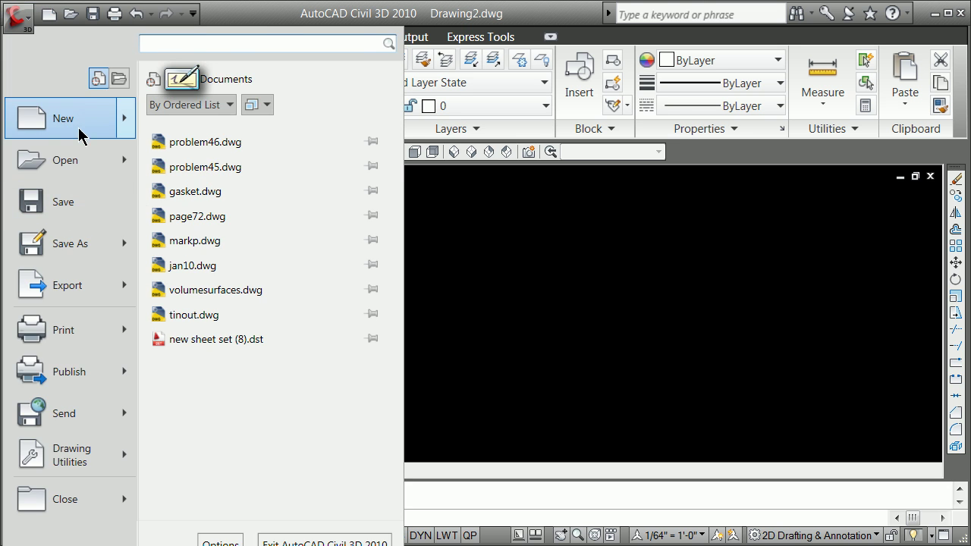
click(82, 120)
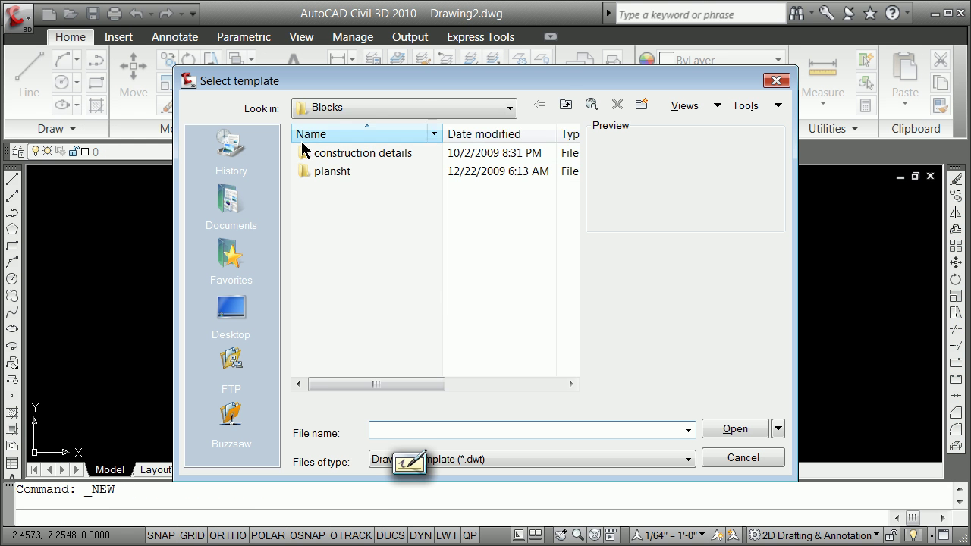
click(511, 108)
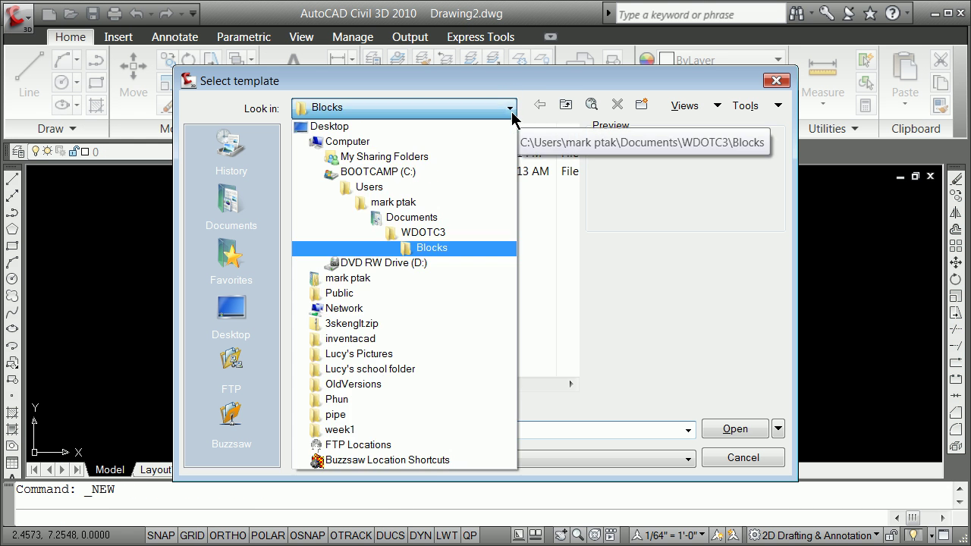
click(373, 202)
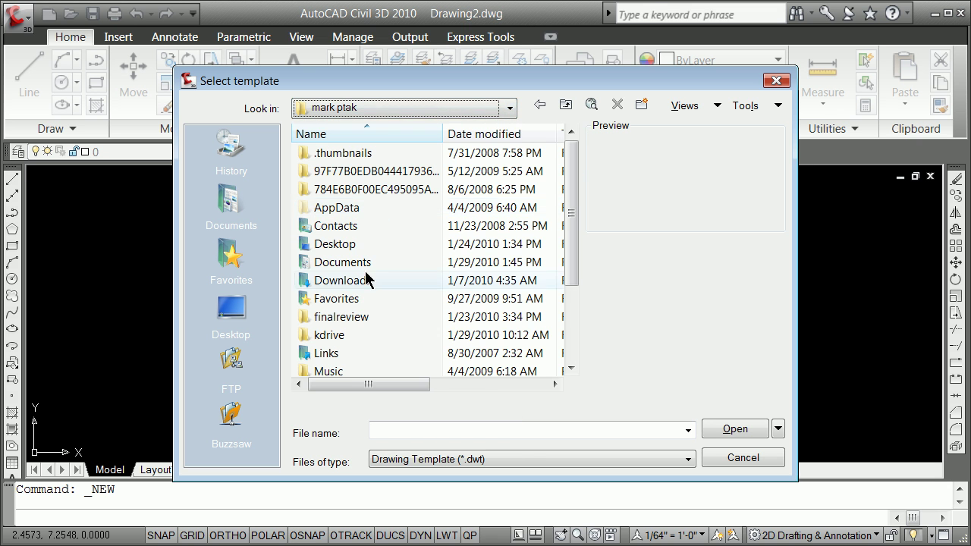
double_click(329, 335)
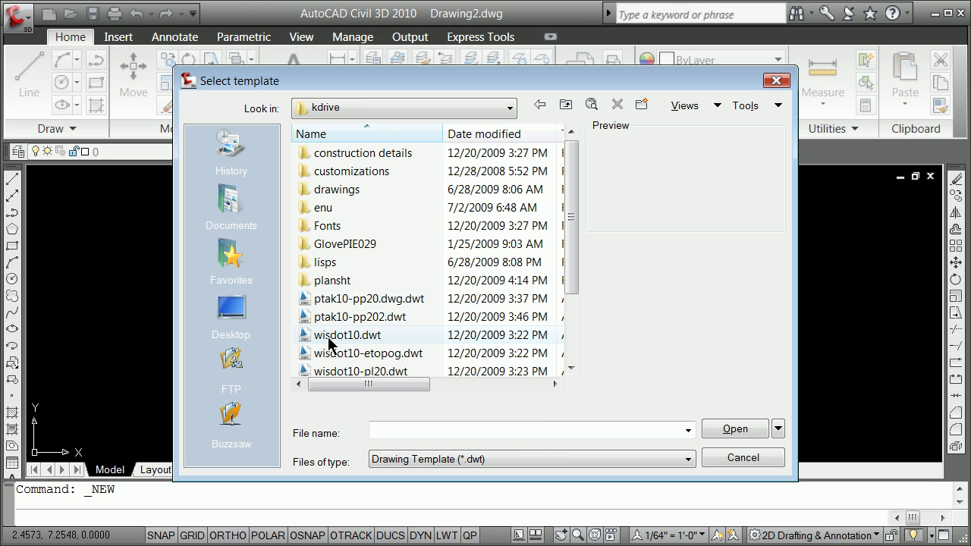
drag(571, 229, 570, 347)
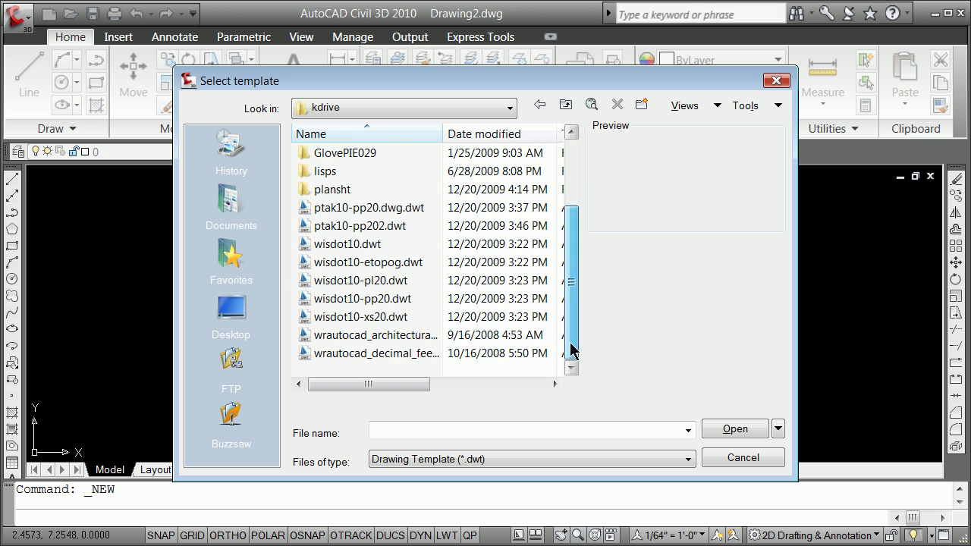
Create the drawing from wrautocad_decimal_feet.dwt, dismissing the education and missing-reference warnings
click(377, 358)
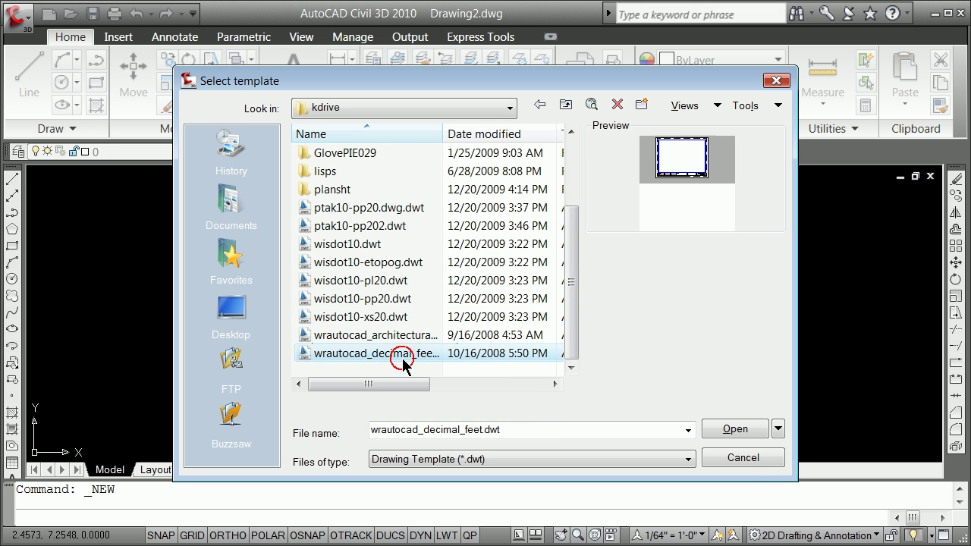
click(724, 429)
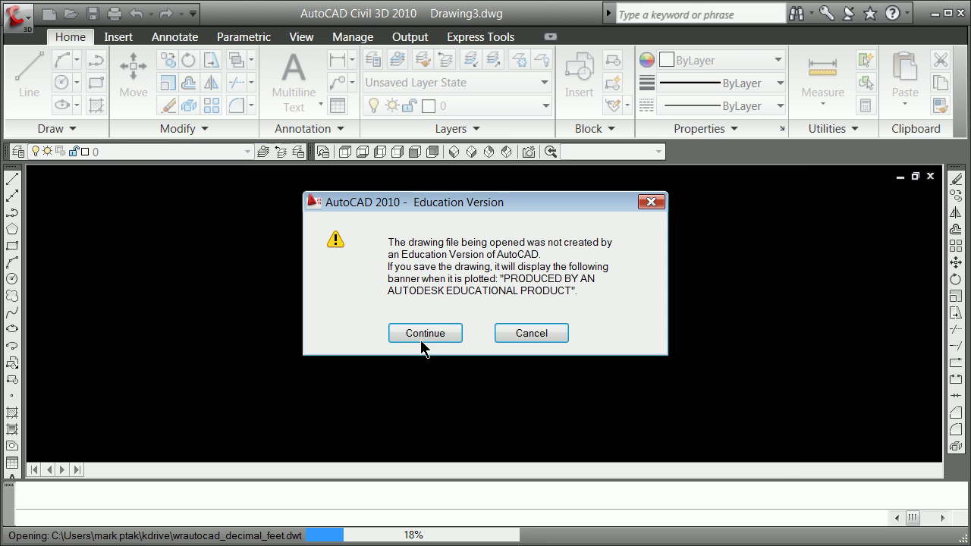
click(432, 333)
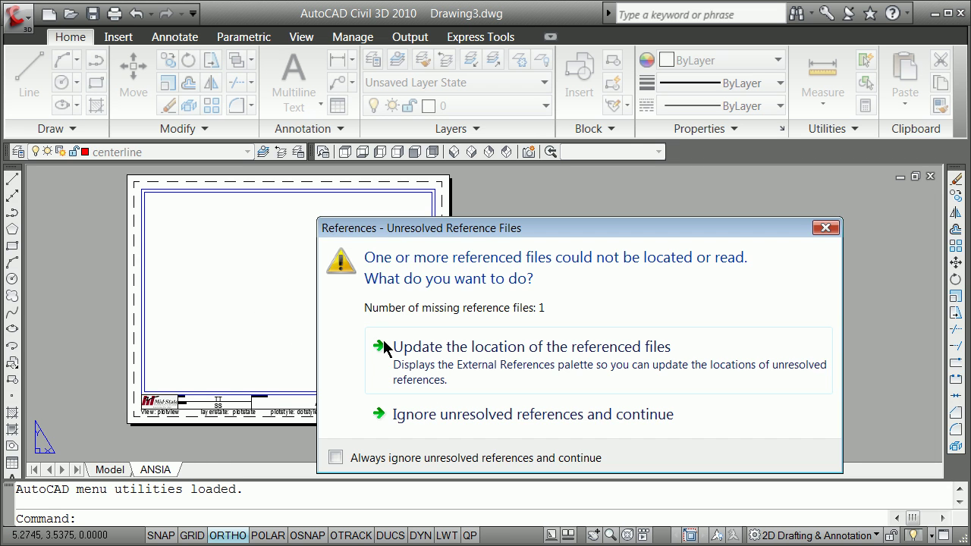
click(510, 415)
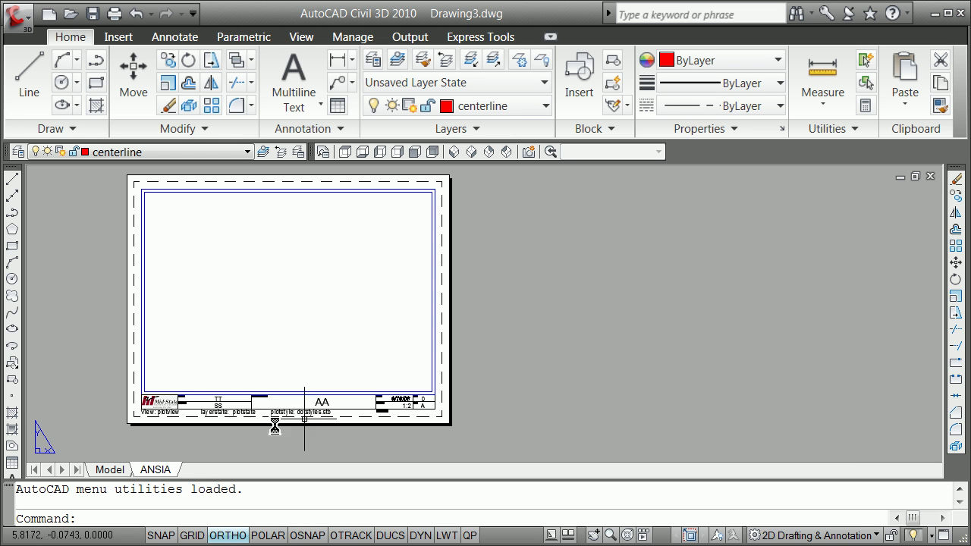
Switch to model space and set the view layer current in the Layer Properties Manager
click(110, 470)
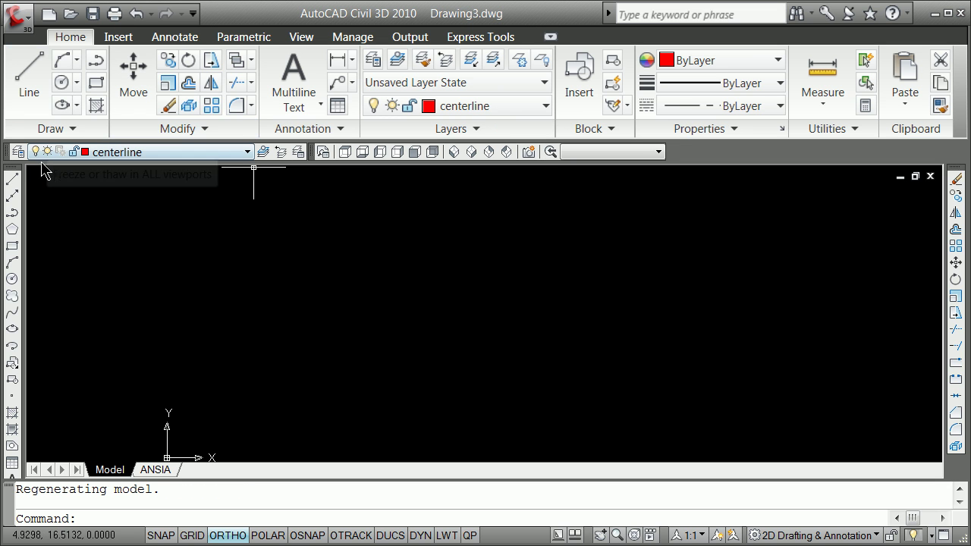
click(16, 152)
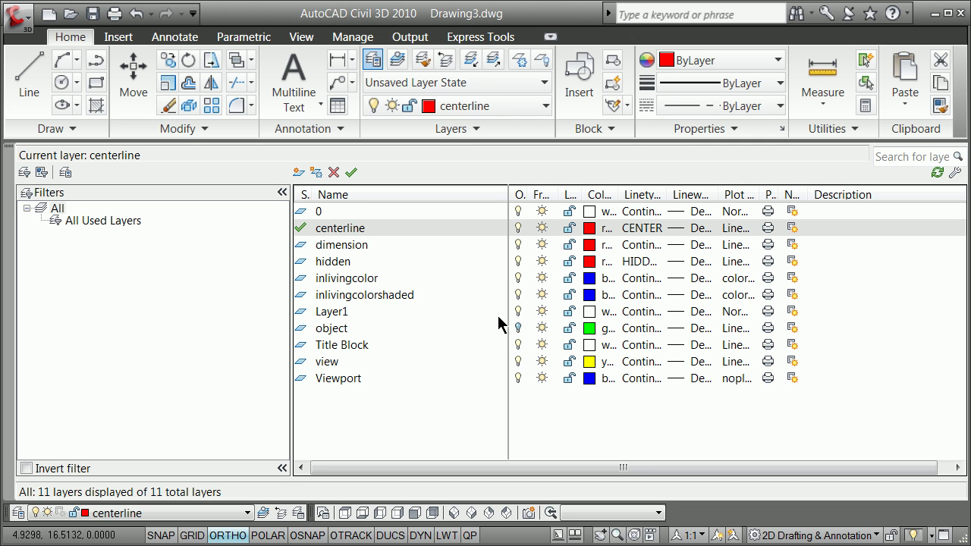
click(520, 330)
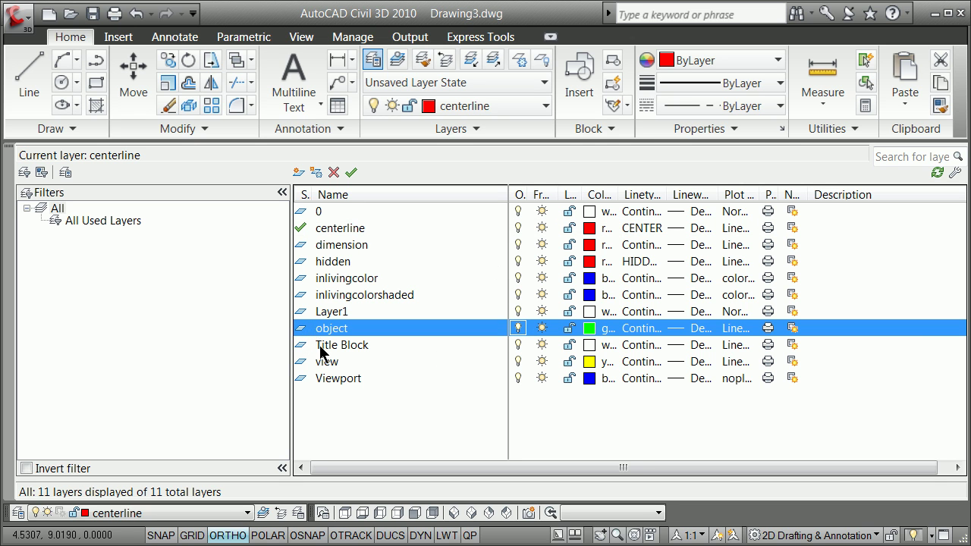
double_click(313, 361)
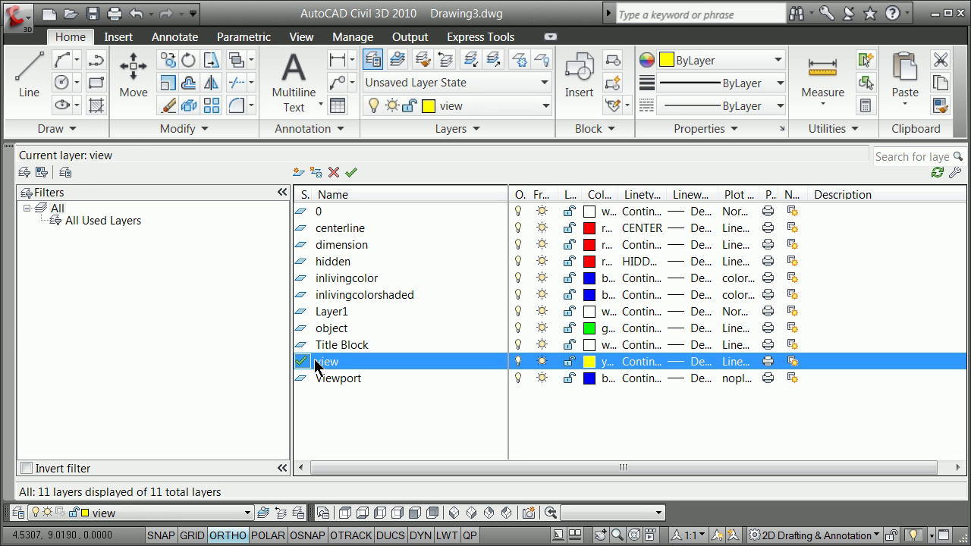
click(11, 150)
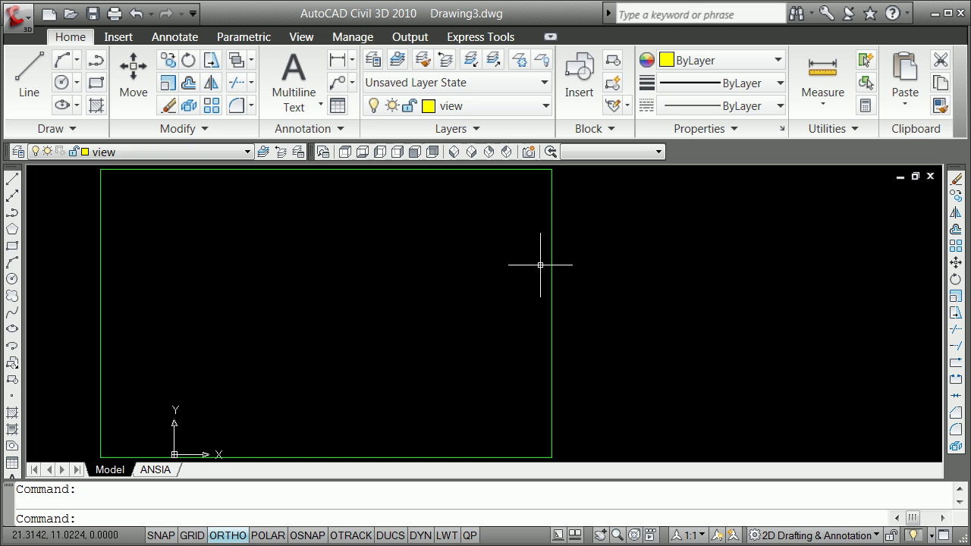
Erase the green rectangle and draw a 20-unit horizontal line to the right
click(551, 256)
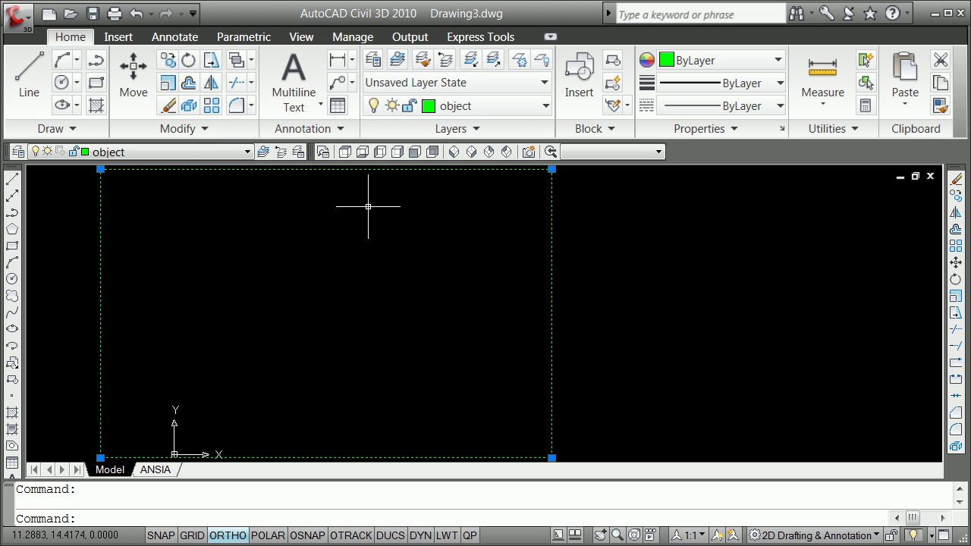
key(Delete)
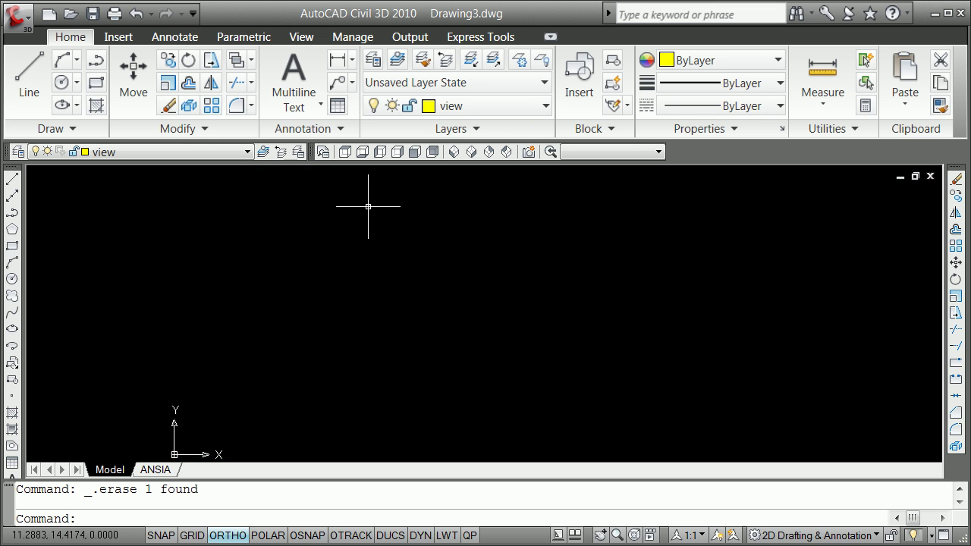
click(11, 179)
click(283, 355)
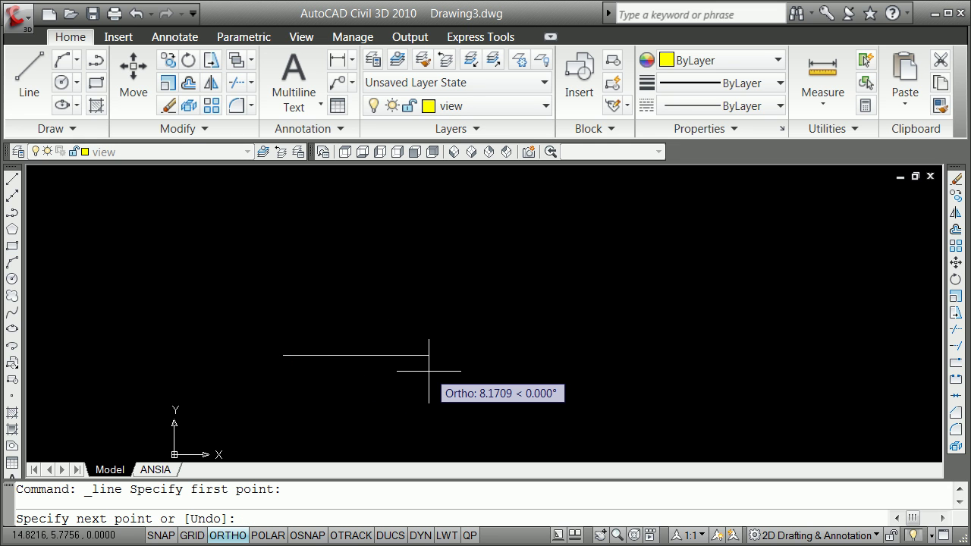
key(Return)
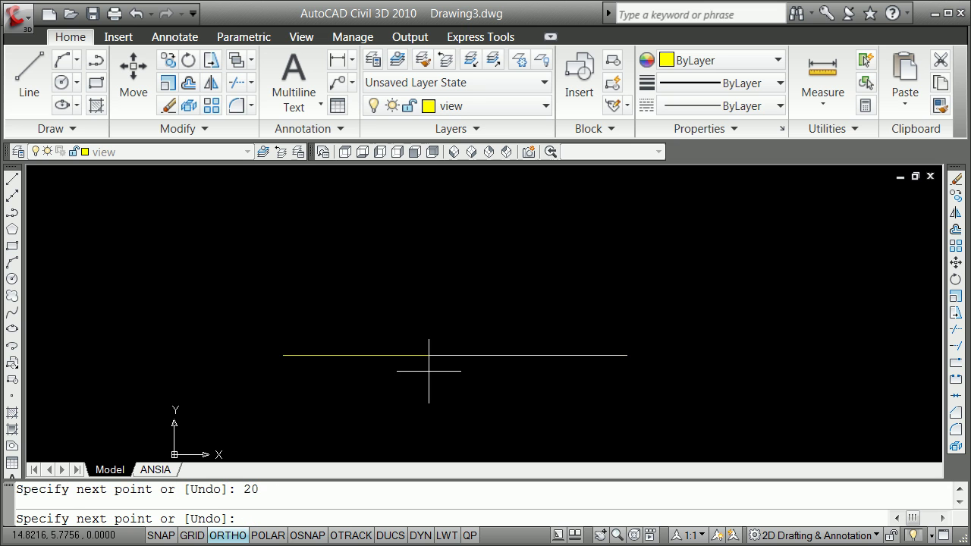
key(Escape)
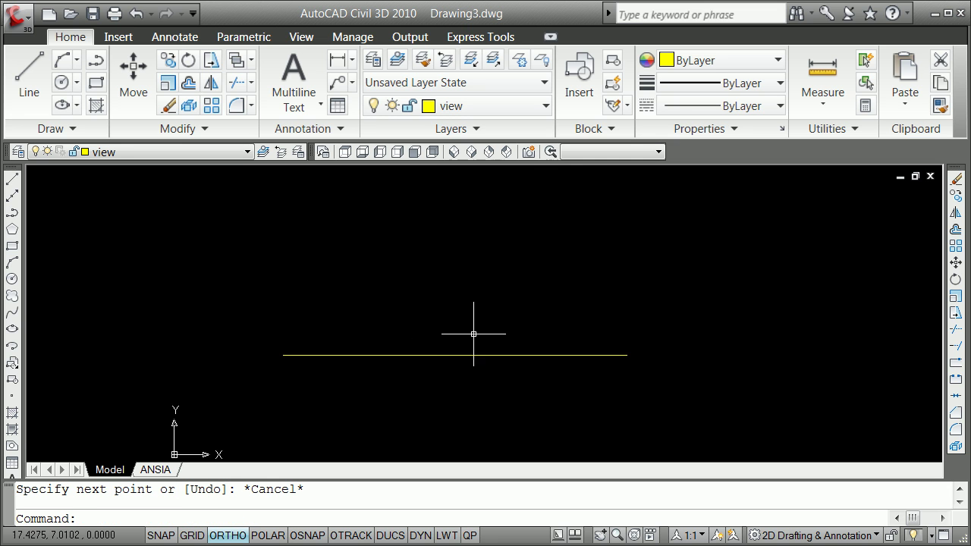
Offset the horizontal line 20 units upward
scroll(472, 331, down, 4)
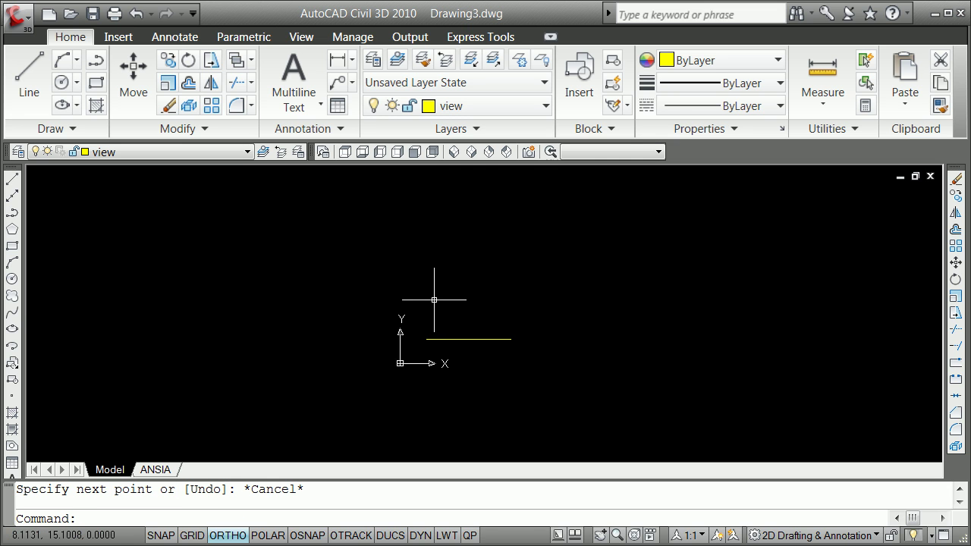
text(o)
key(Return)
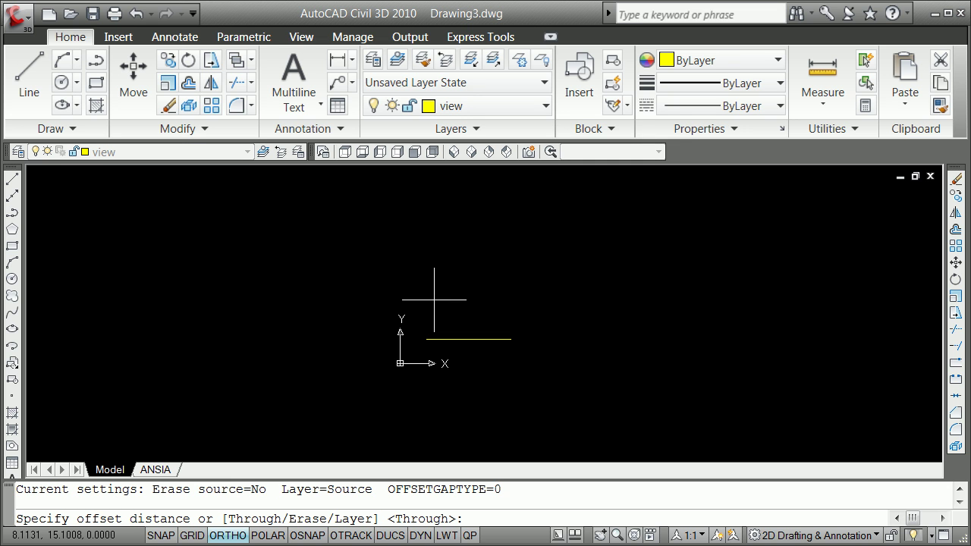
text(20)
key(Return)
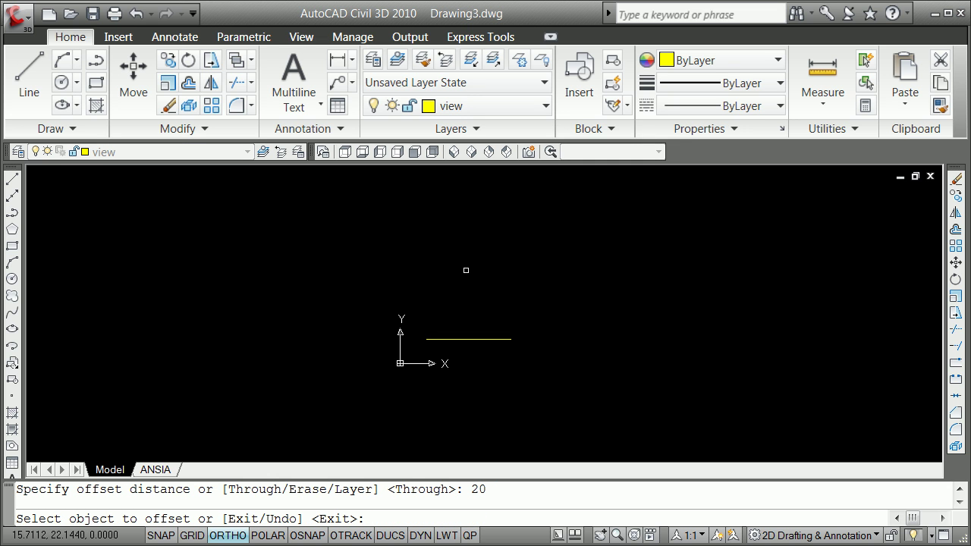
click(478, 344)
click(461, 291)
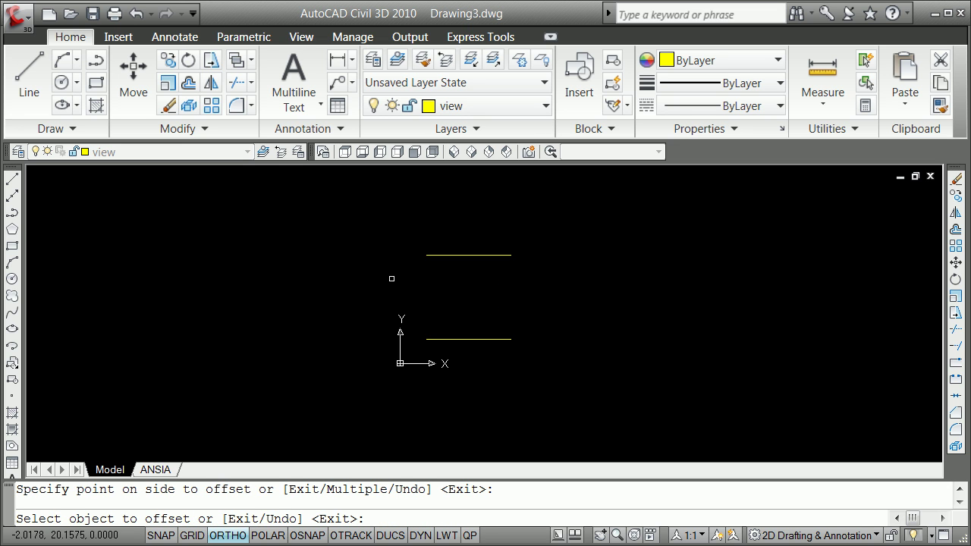
Draw a vertical line joining the left endpoints of the two horizontal lines
key(Escape)
click(12, 179)
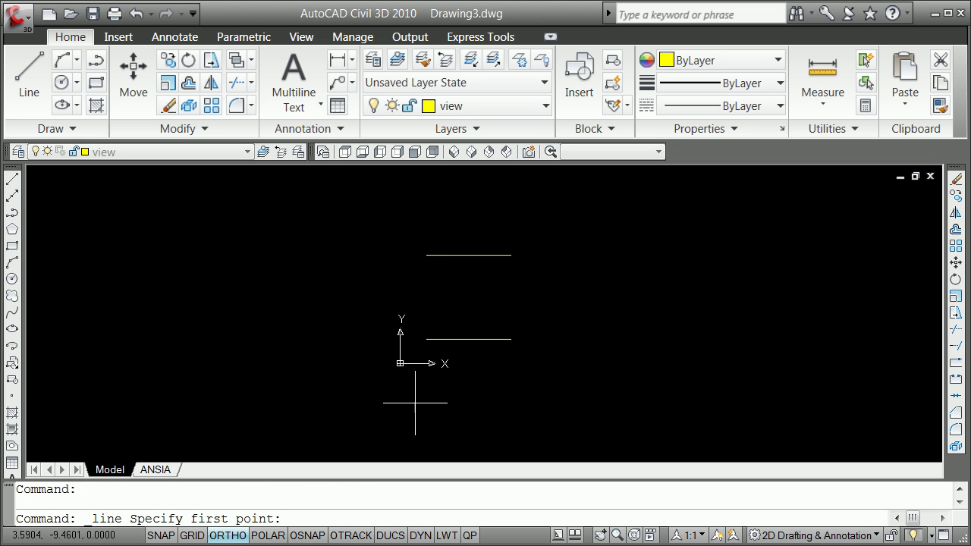
shift+right_click(338, 231)
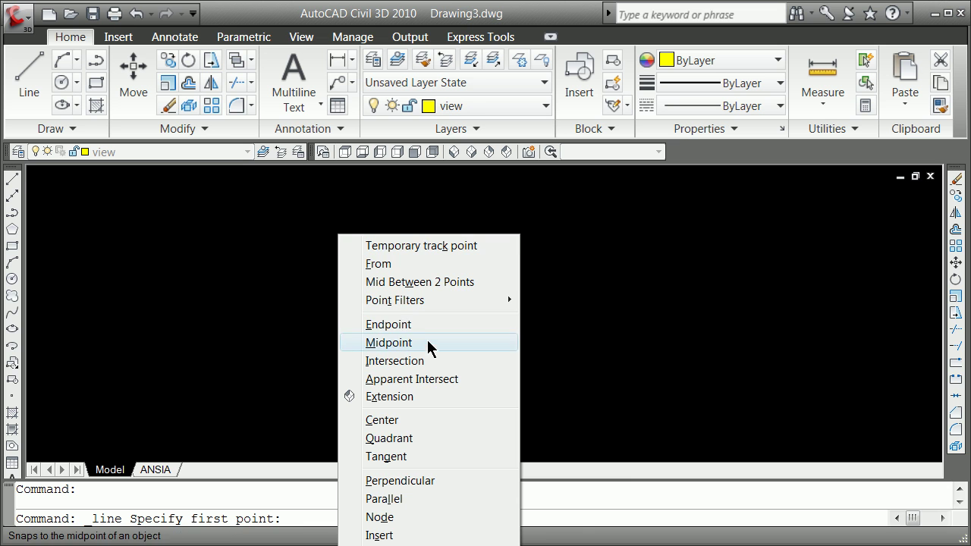
click(398, 325)
click(428, 339)
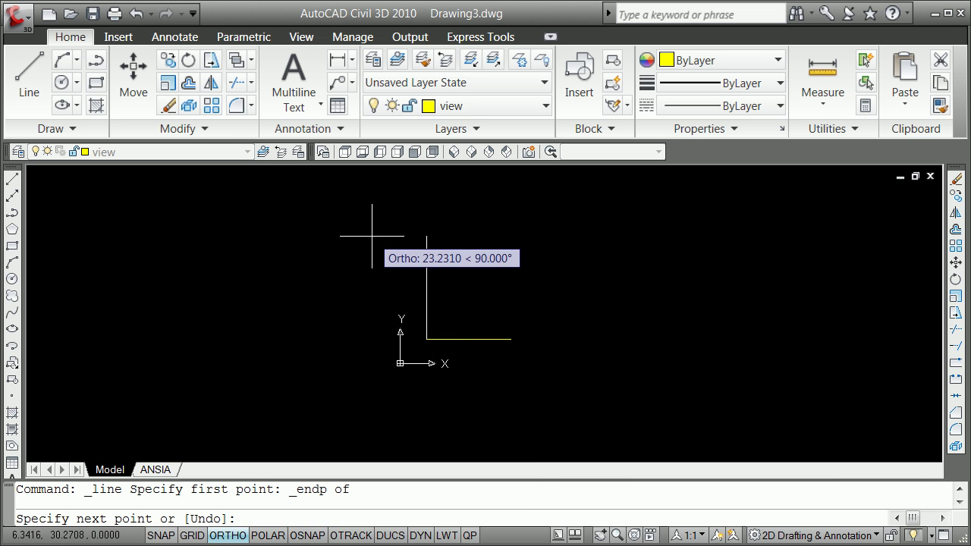
shift+right_click(365, 232)
click(448, 325)
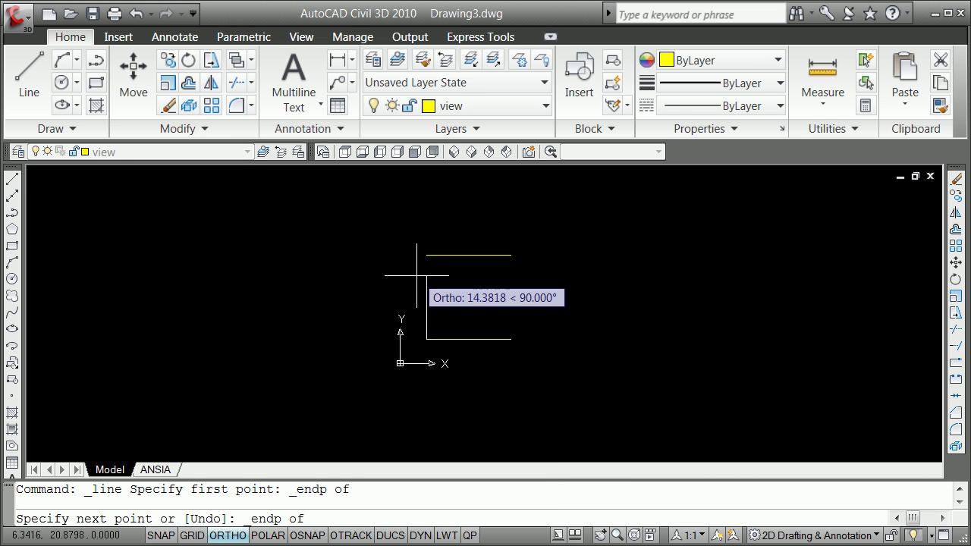
click(423, 254)
key(Return)
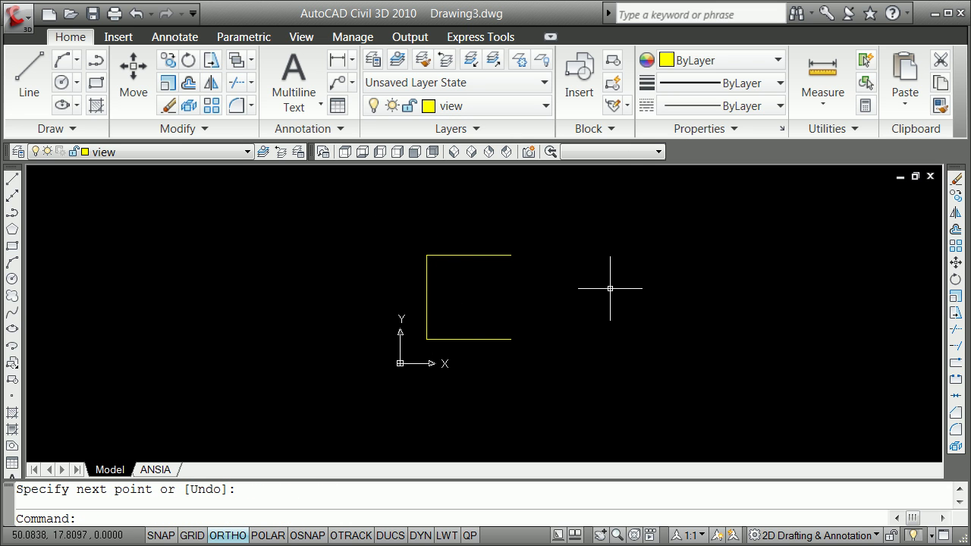
Offset the left edge through the top edge's midpoint to create a middle vertical line
text(o)
key(Return)
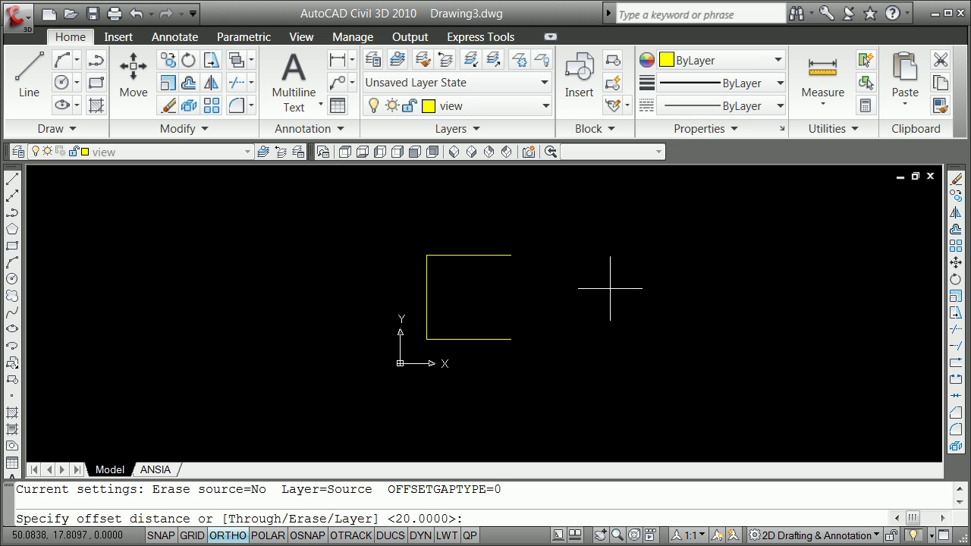
text(t)
key(Return)
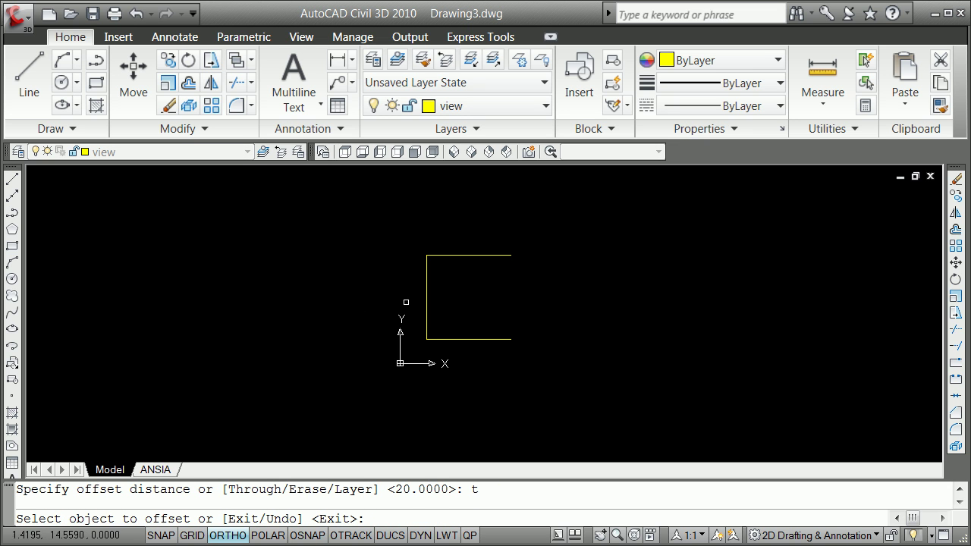
click(427, 283)
shift+right_click(573, 356)
click(626, 464)
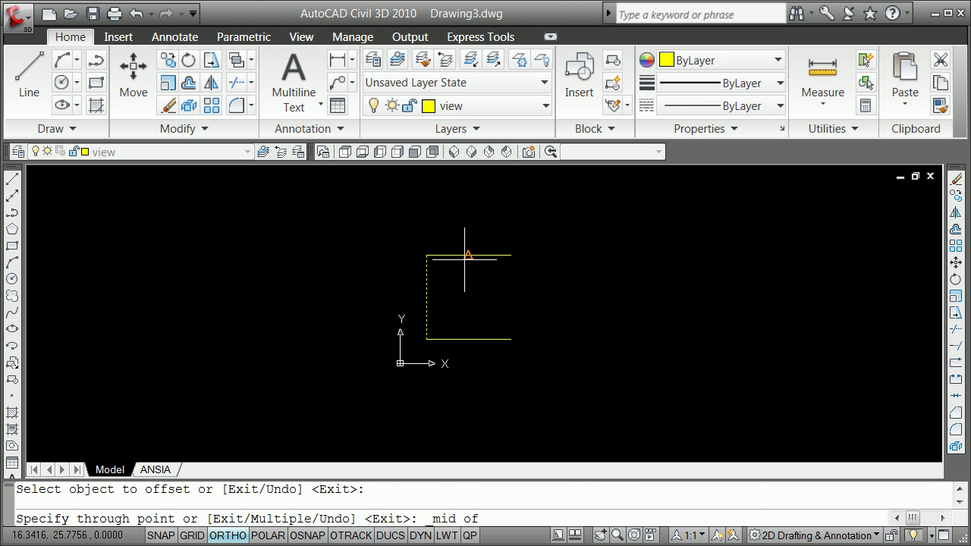
click(469, 256)
Offset the middle line through the top-right endpoint to close the square's right side
click(469, 302)
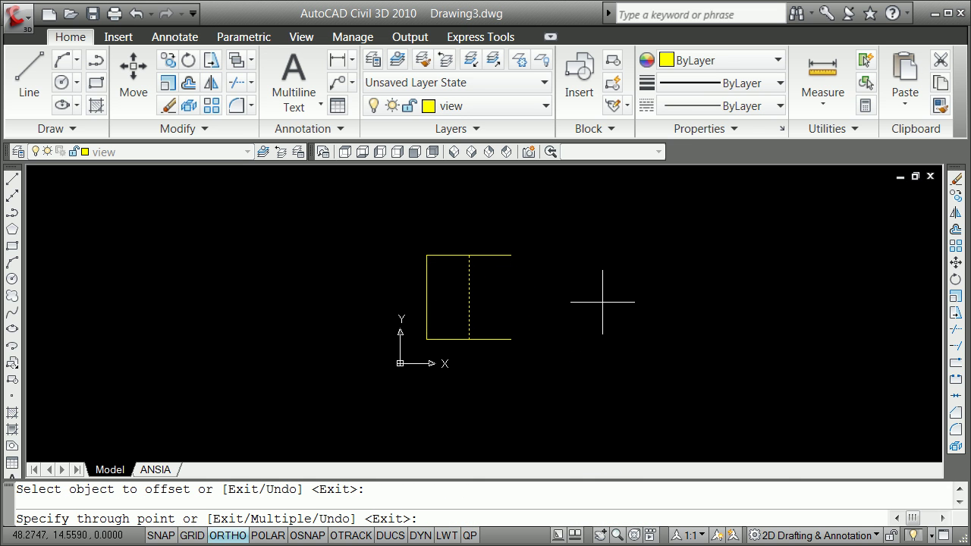
shift+right_click(602, 302)
click(665, 392)
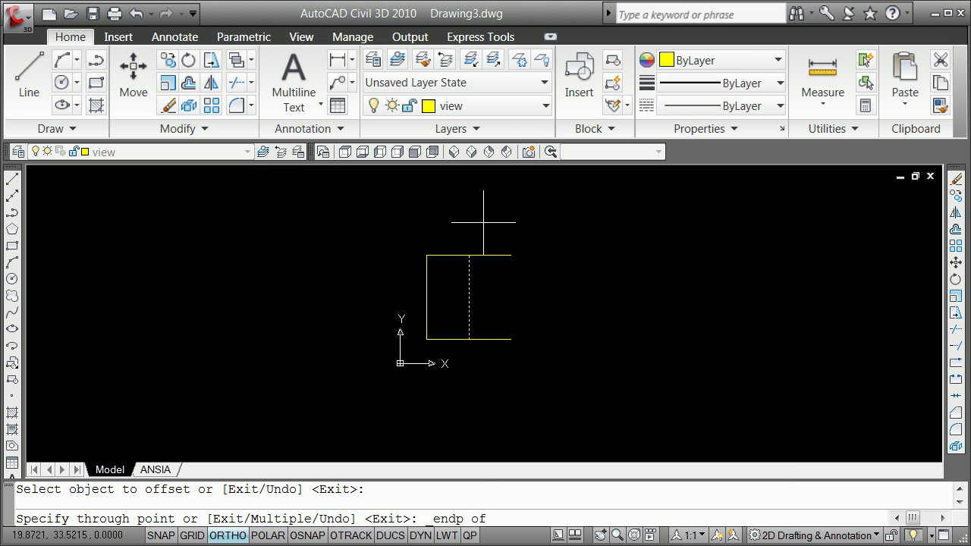
click(509, 255)
key(Return)
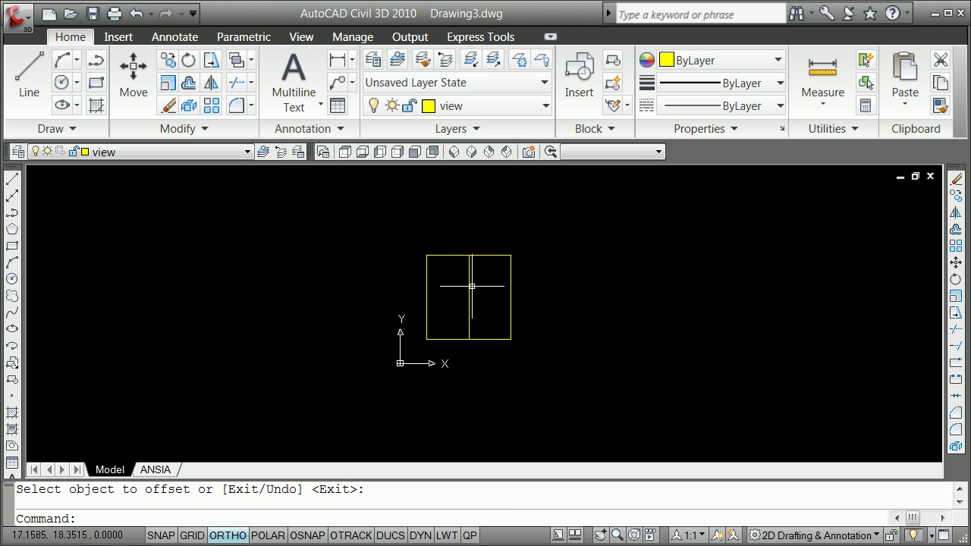
Erase the middle vertical line, leaving the plain 20-unit square outline
click(471, 286)
click(463, 285)
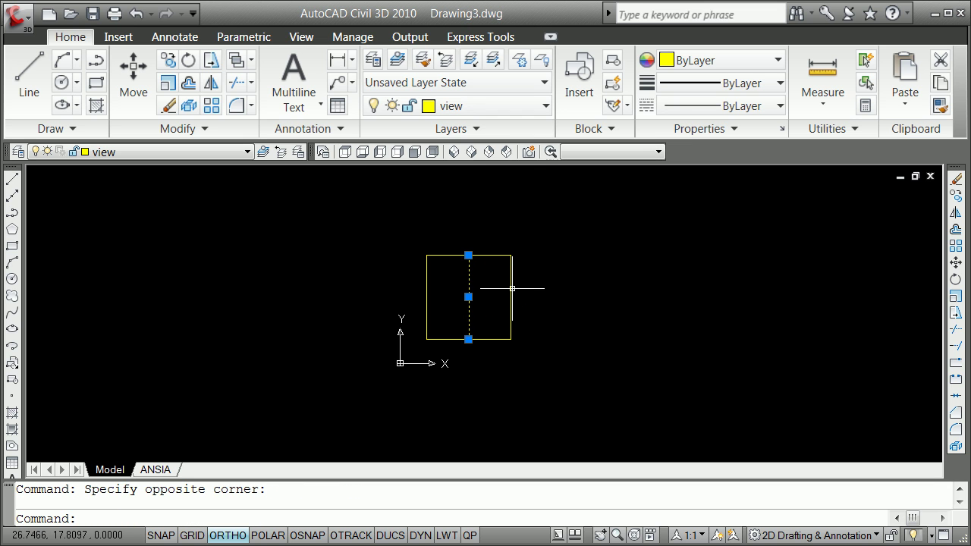
key(Delete)
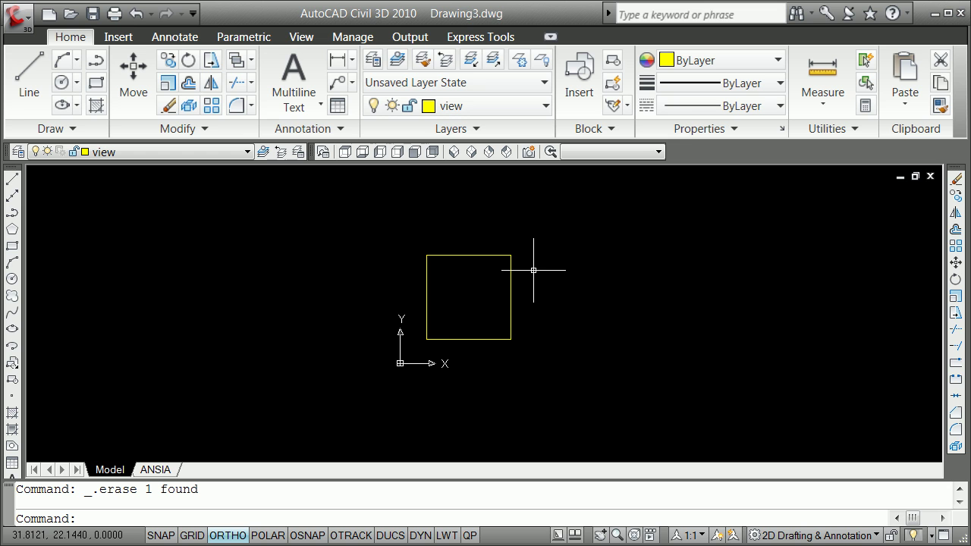
scroll(446, 314, up, 3)
scroll(471, 314, down, 1)
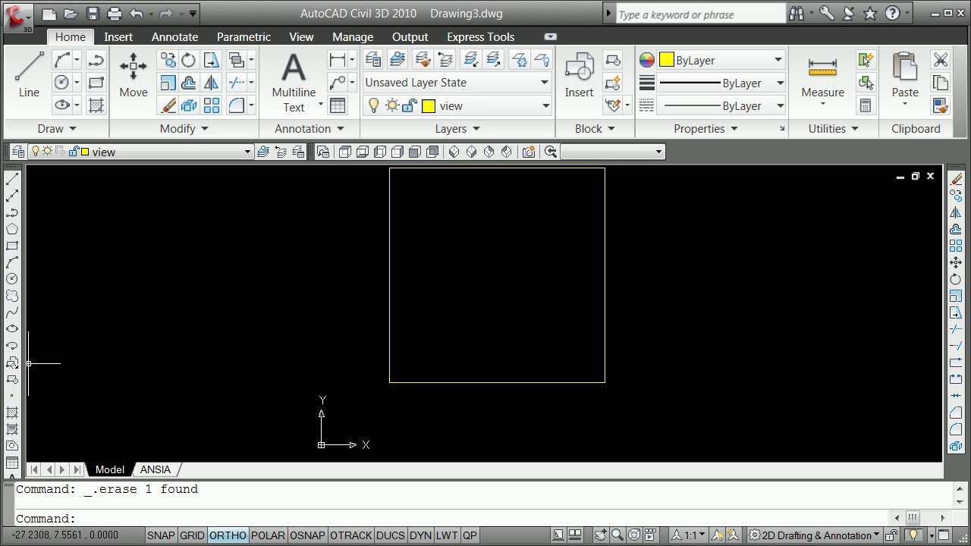
Draw a 2.85-unit horizontal line leftward from a point inside the square
click(12, 179)
click(464, 329)
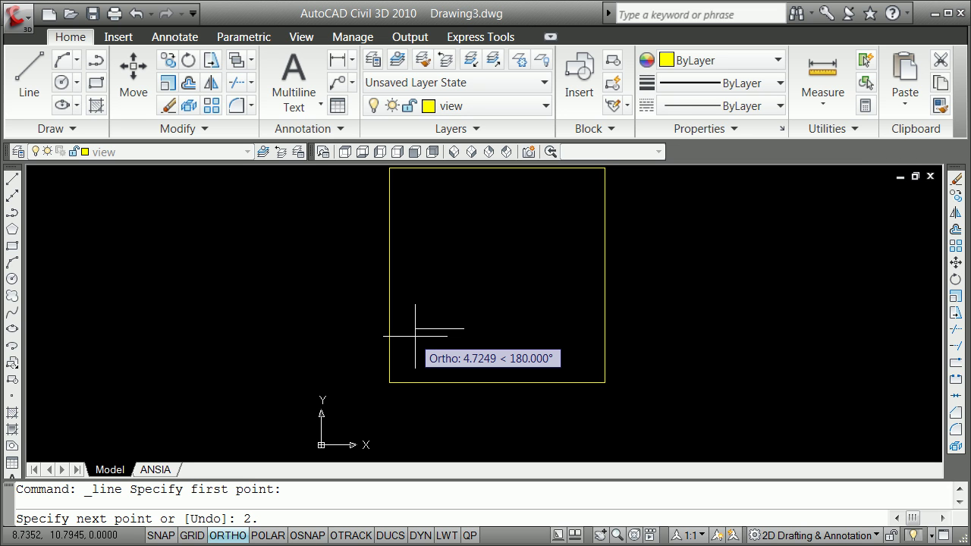
text(2.85)
key(Return)
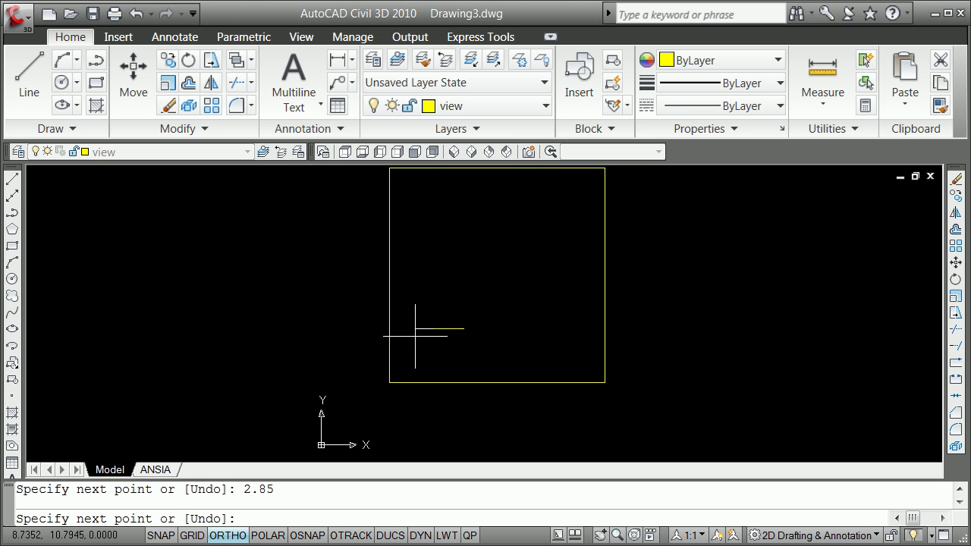
key(Return)
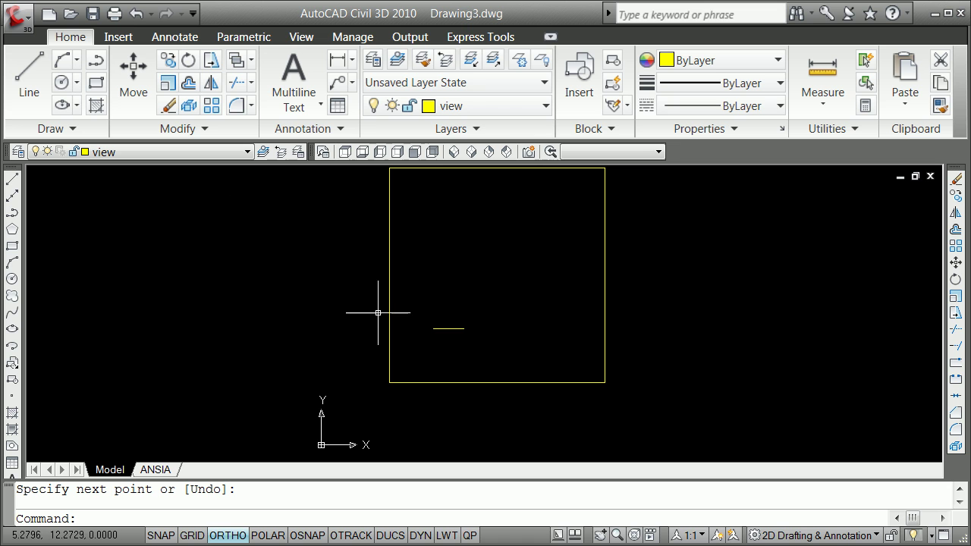
Move the short line onto the object layer
key(Escape)
click(460, 328)
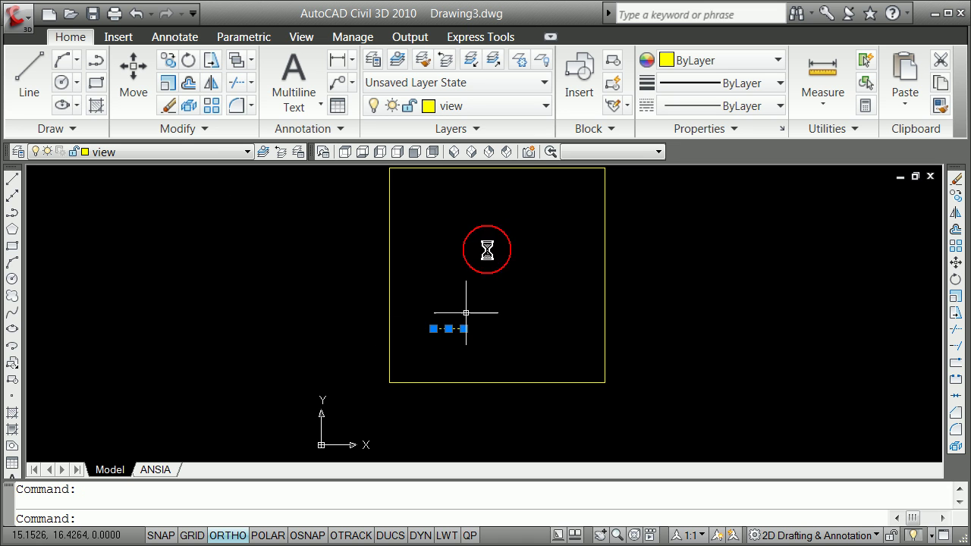
click(247, 152)
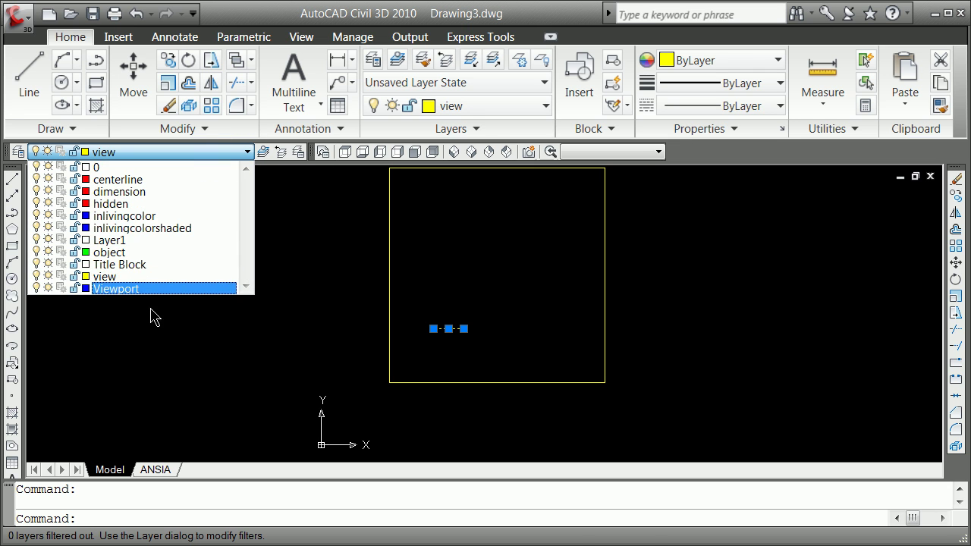
click(152, 253)
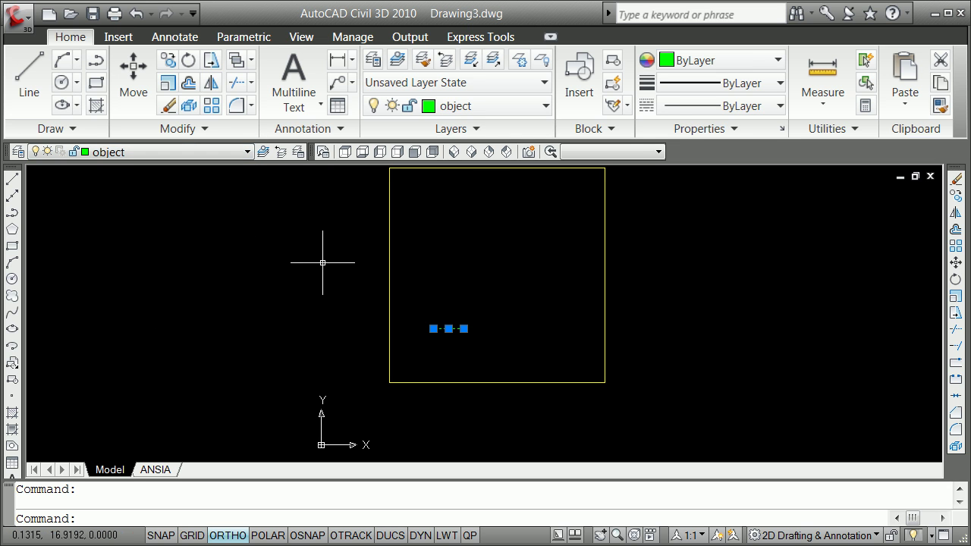
key(Escape)
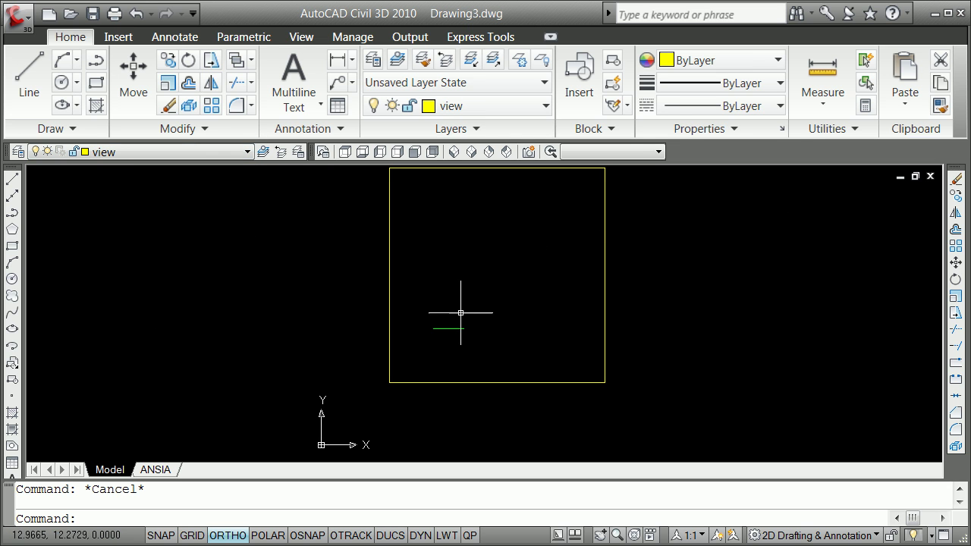
Rotate the short line -37 degrees about its right endpoint with grip editing
scroll(459, 311, up, 3)
scroll(468, 344, up, 2)
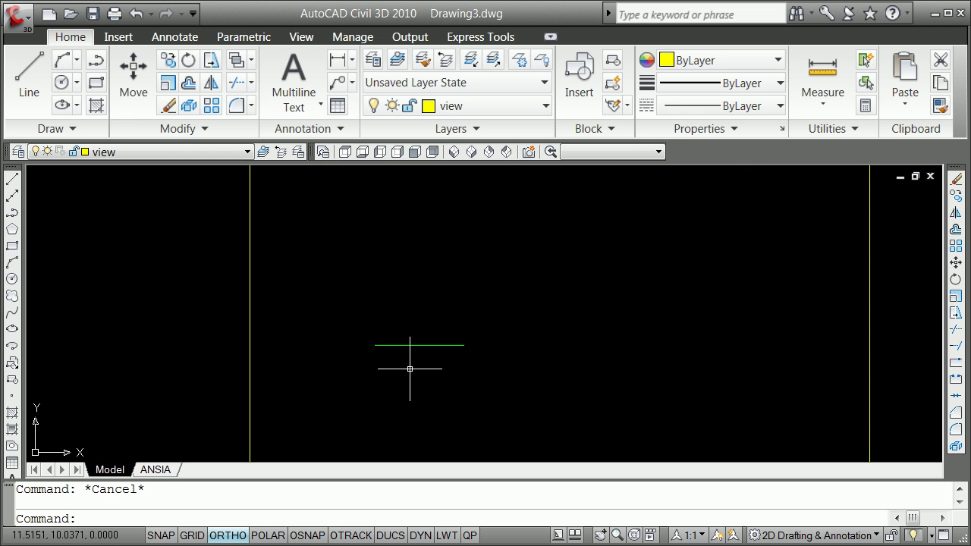
click(445, 345)
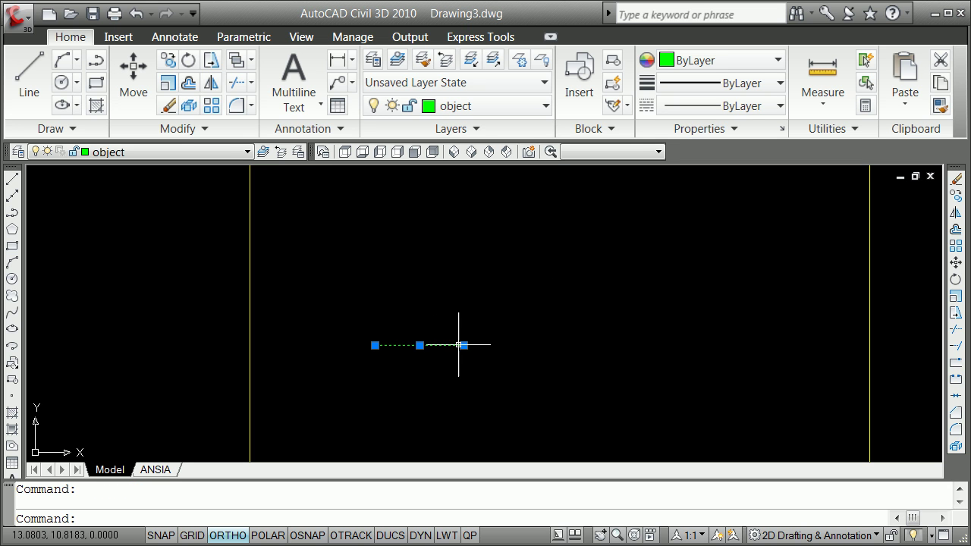
click(463, 345)
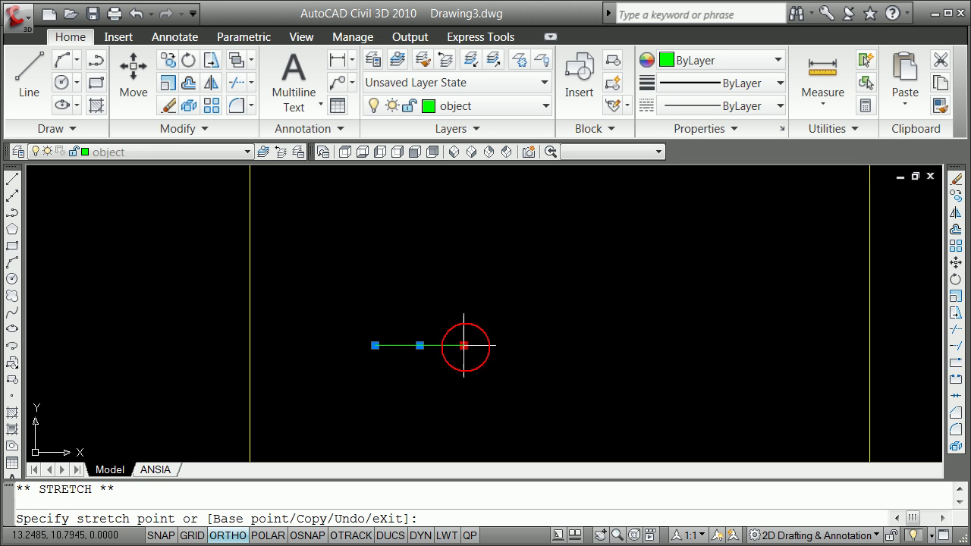
key(space)
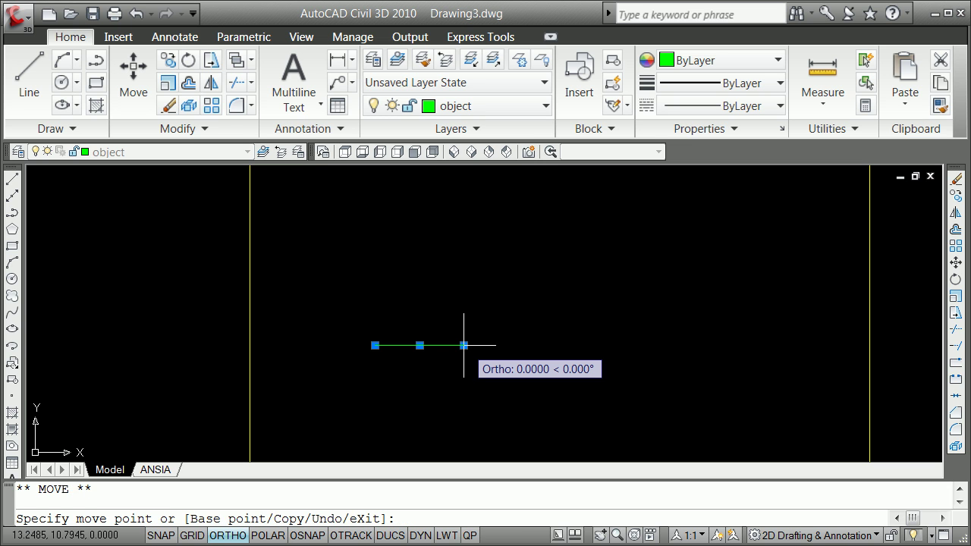
key(space)
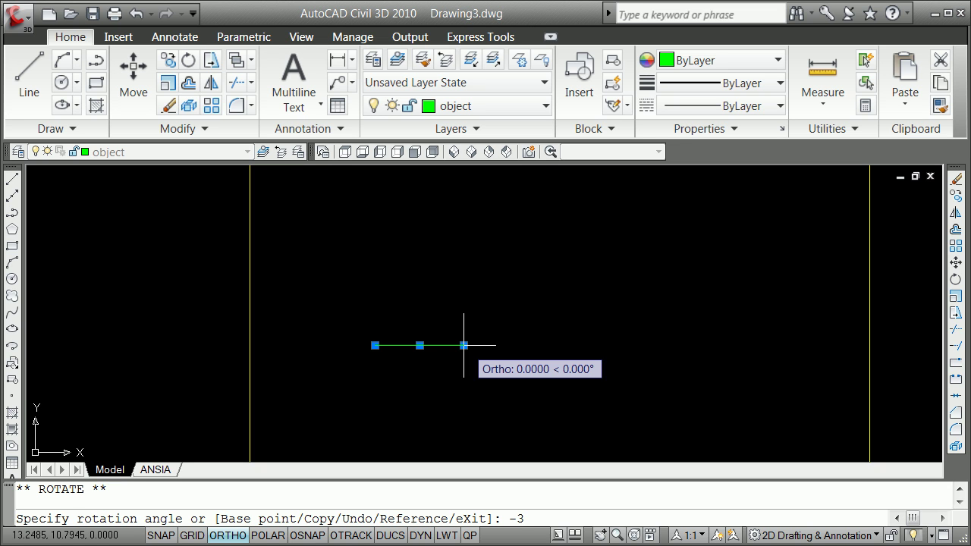
key(Return)
key(Escape)
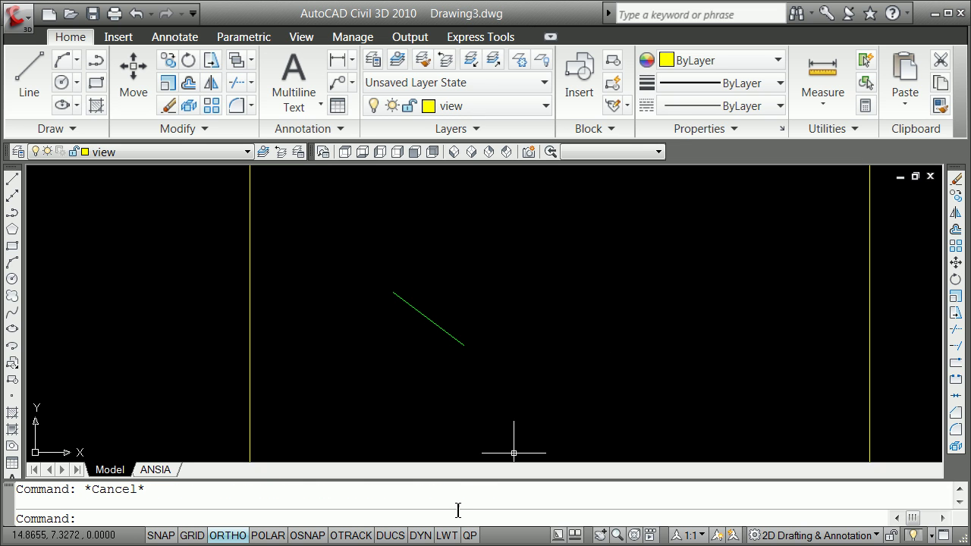
click(446, 535)
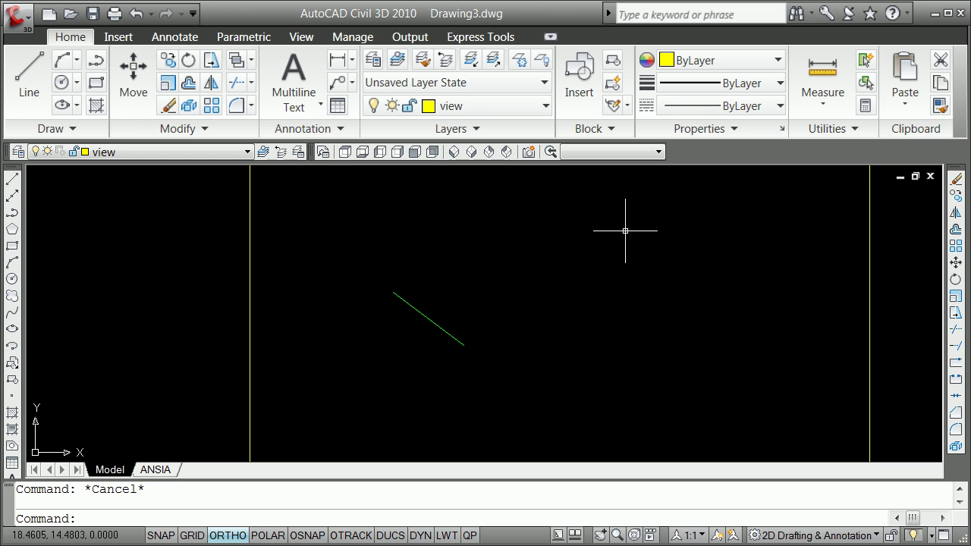
shift+right_click(625, 207)
click(675, 545)
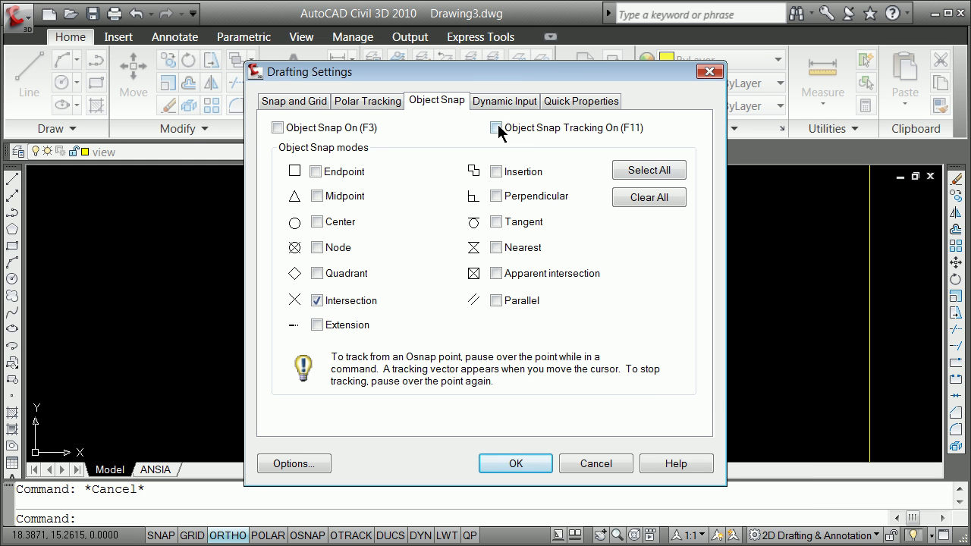
click(516, 97)
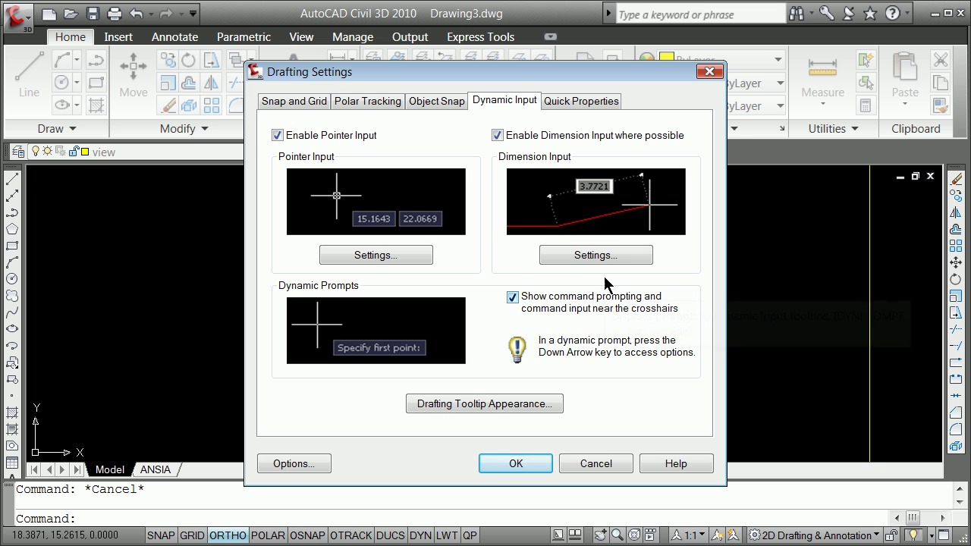
click(584, 256)
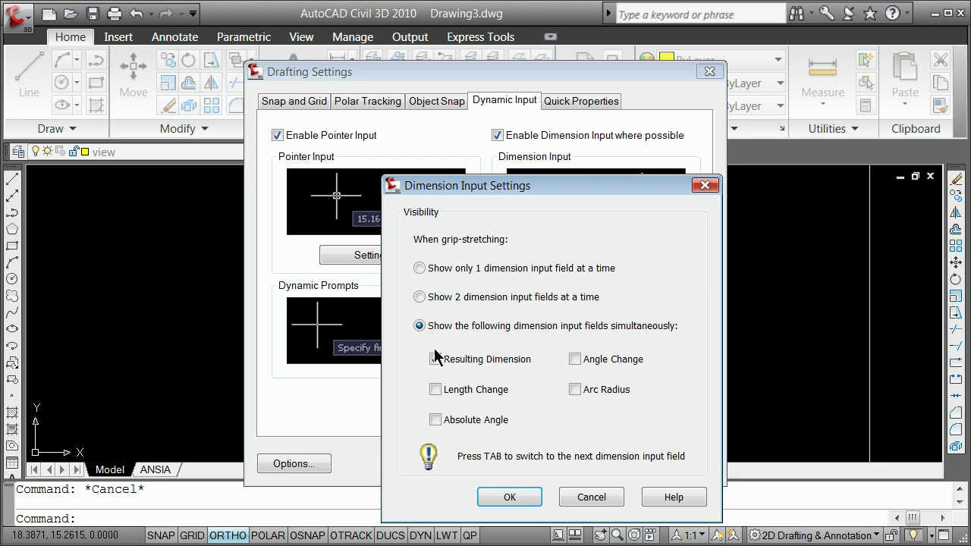
click(525, 495)
click(522, 464)
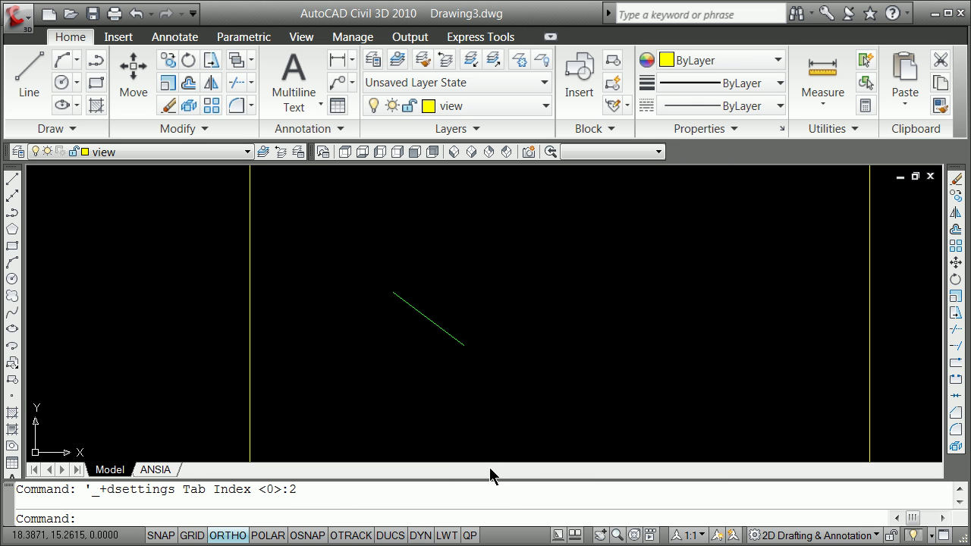
Rotate a copy of the slanted line 85 degrees about its upper-left end
click(407, 300)
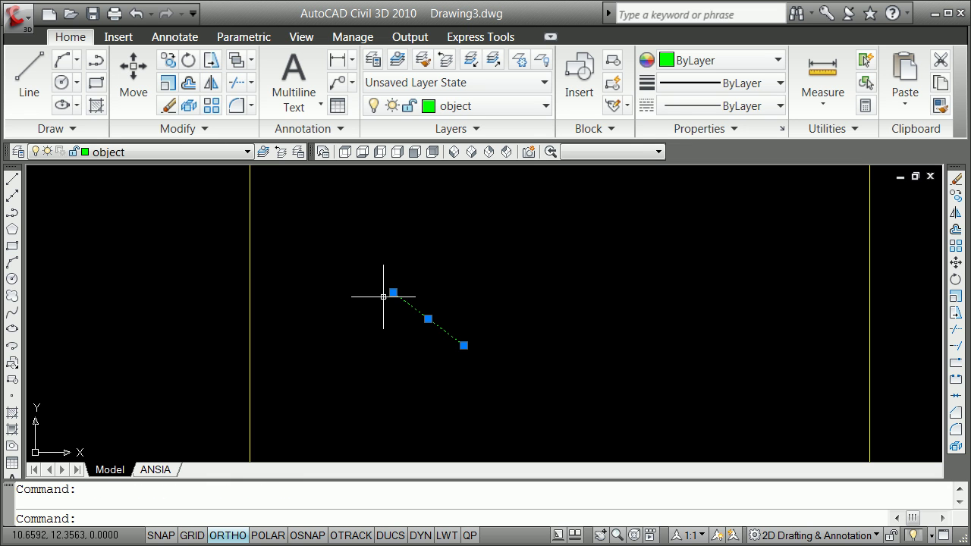
click(393, 293)
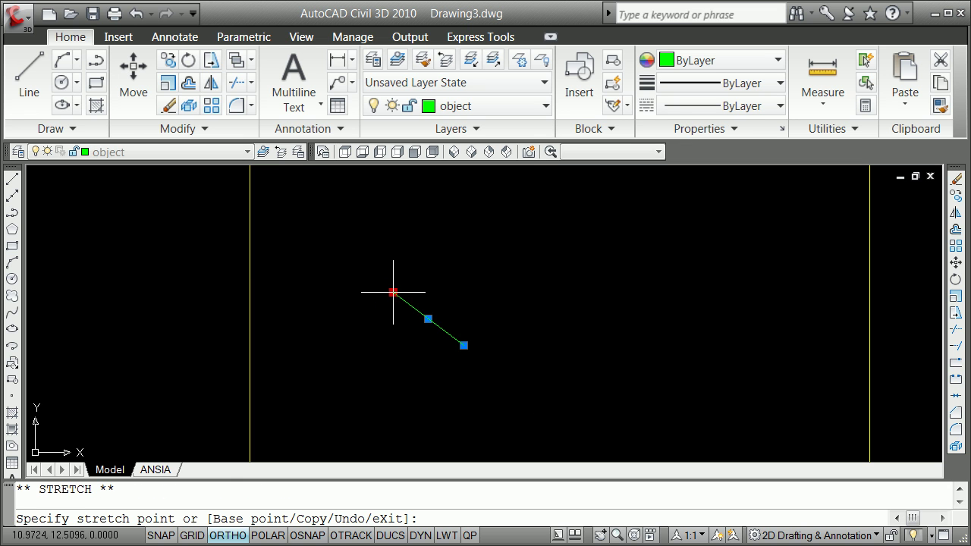
key(space)
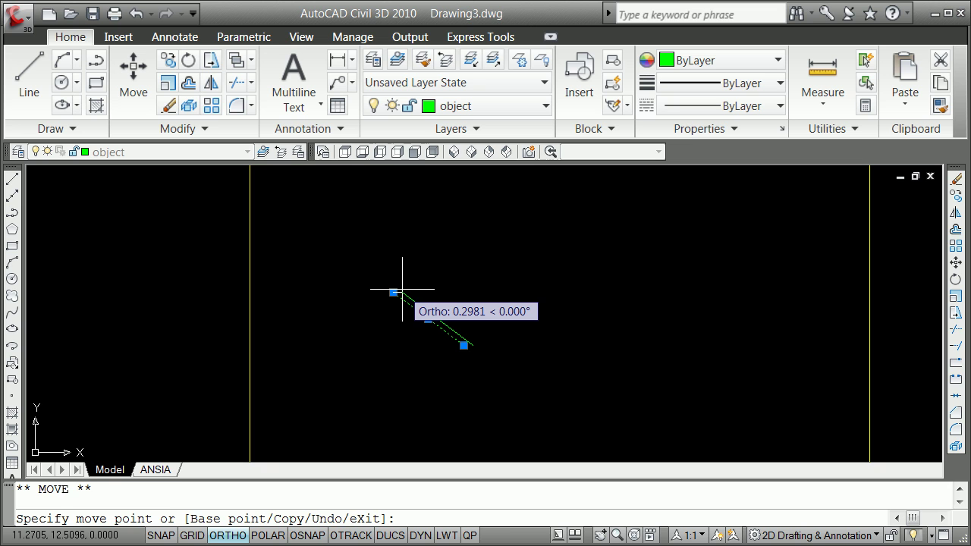
key(space)
text(c)
key(Return)
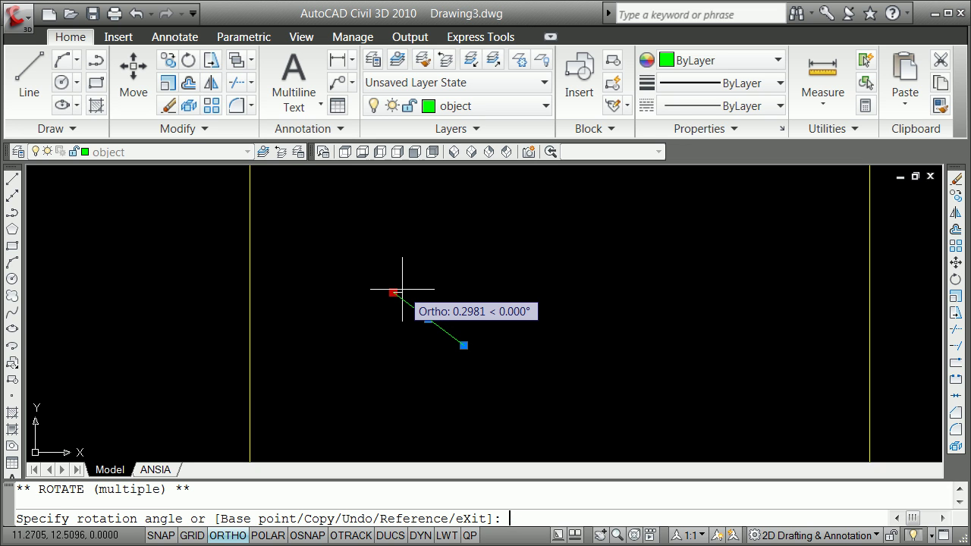
text(85)
key(Return)
key(Return)
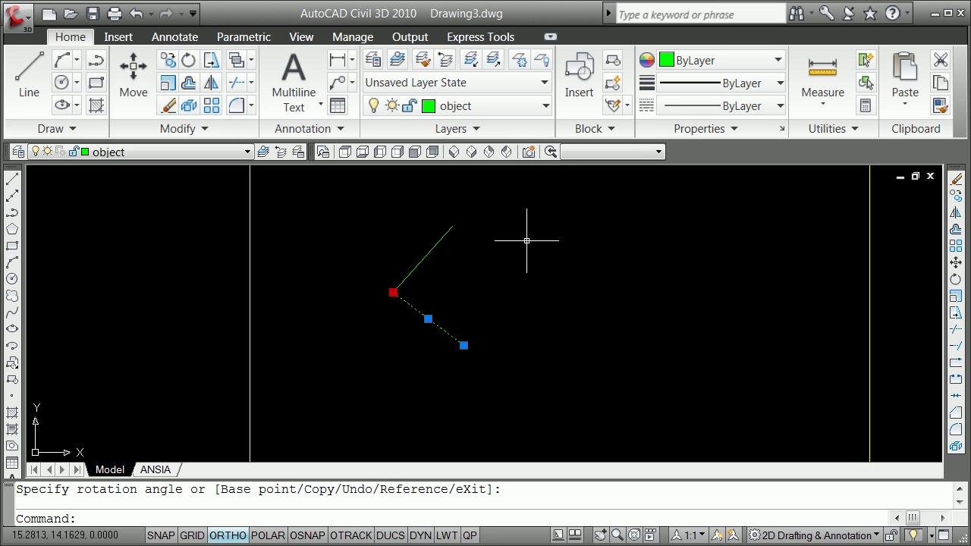
key(Escape)
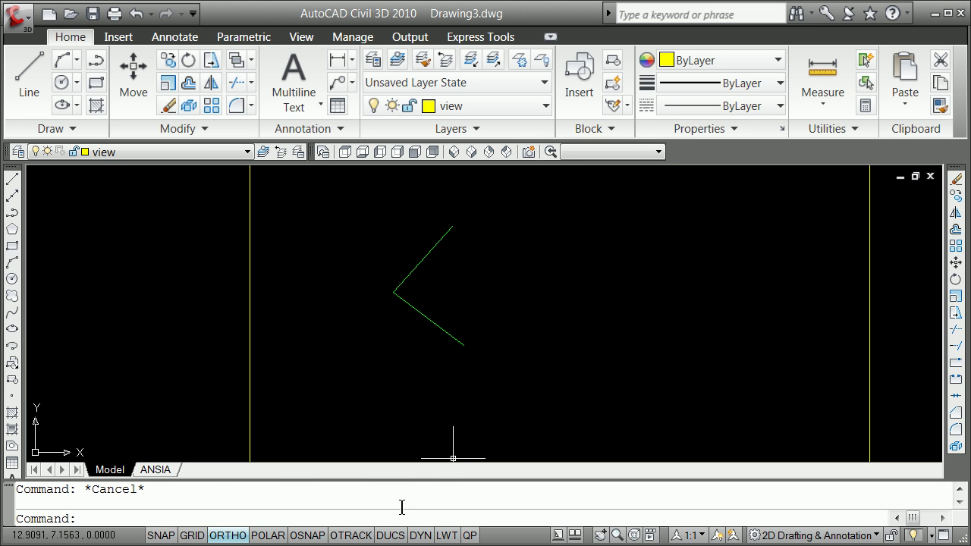
With dynamic input on, stretch the new upper line to a length of 3.09
key(F12)
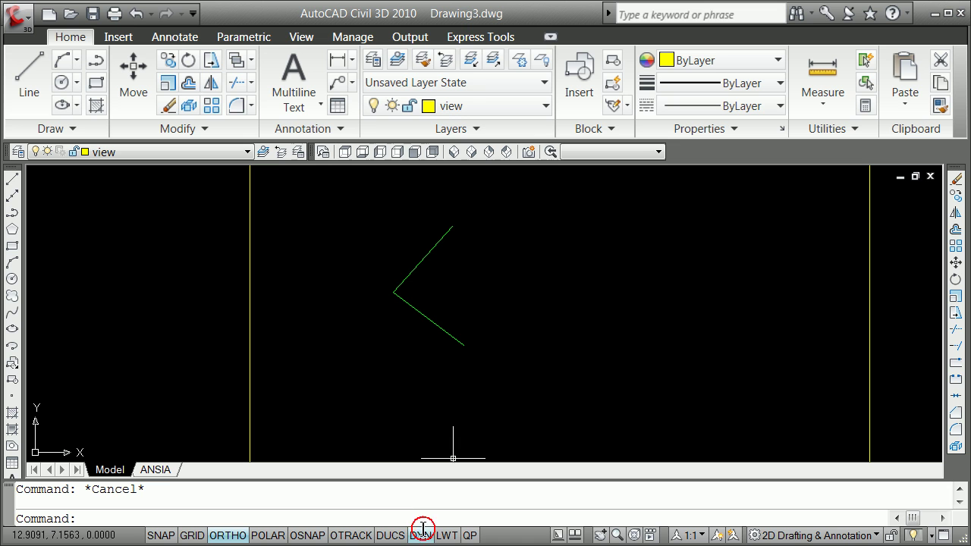
click(431, 240)
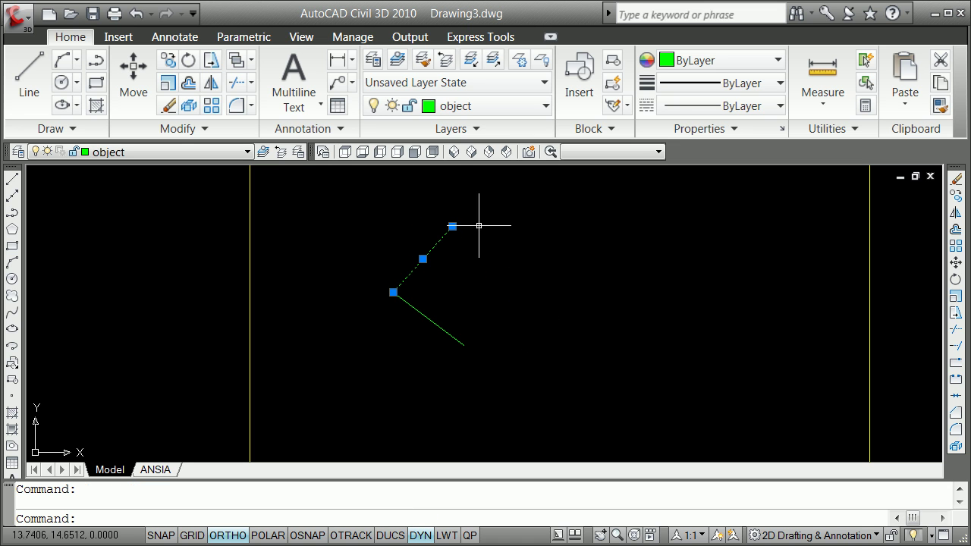
click(454, 227)
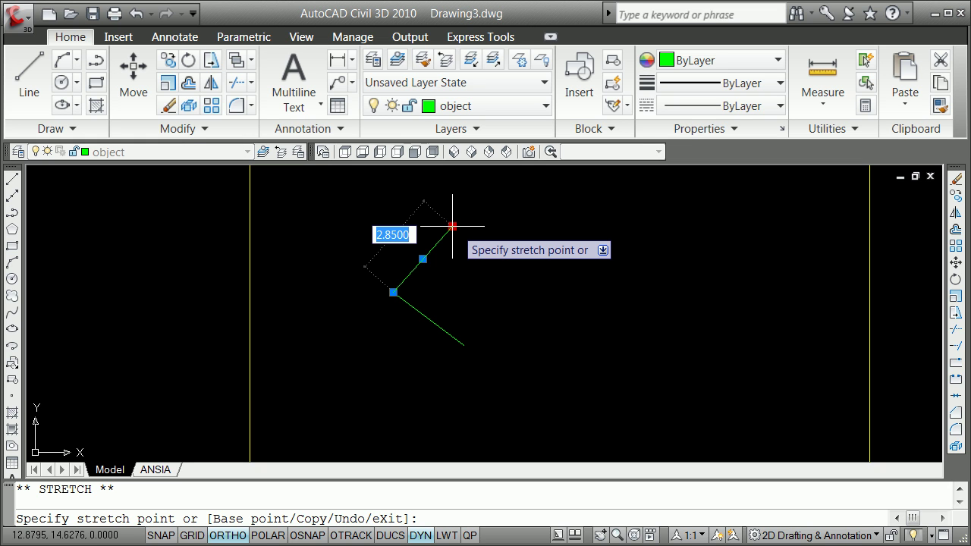
text(3)
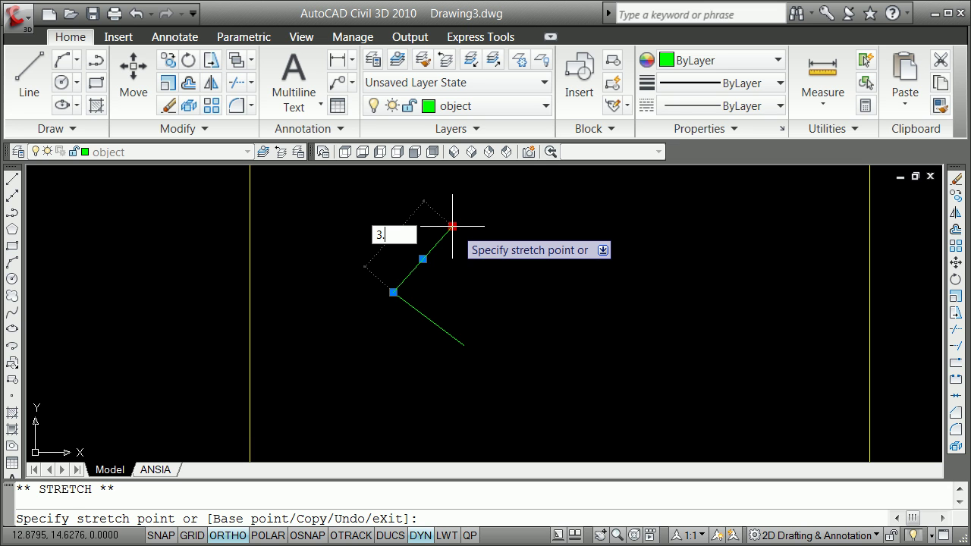
text(.09)
key(Return)
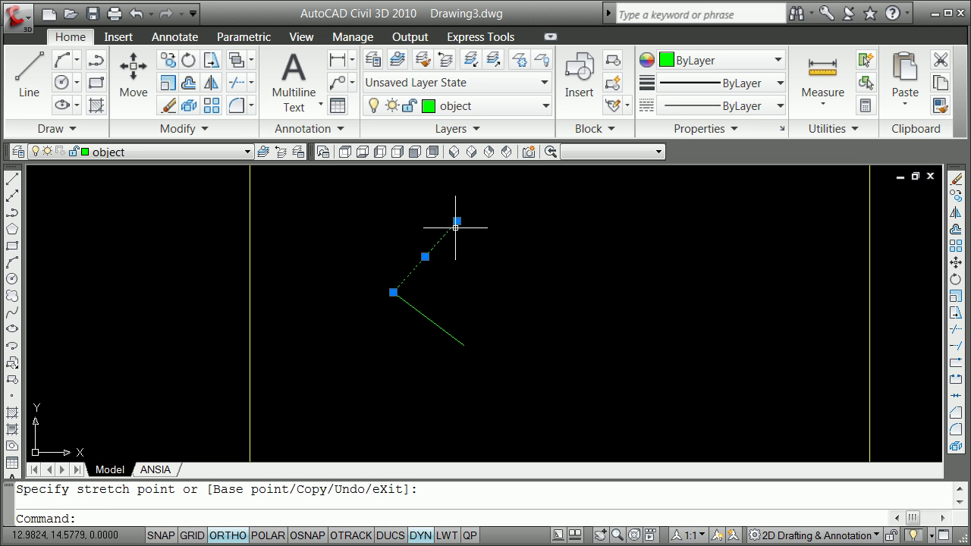
key(Escape)
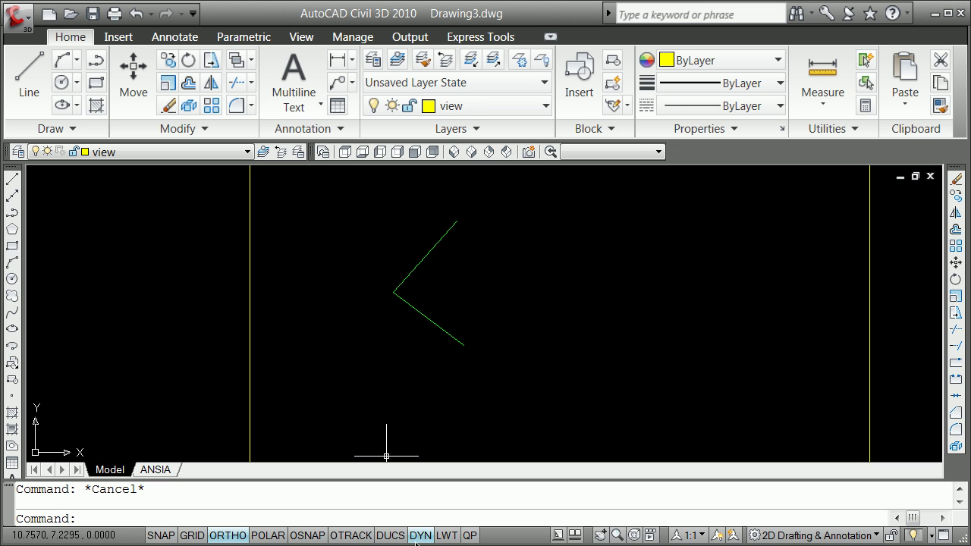
Rotate a copy of the upper line 58 degrees about its top end
click(437, 240)
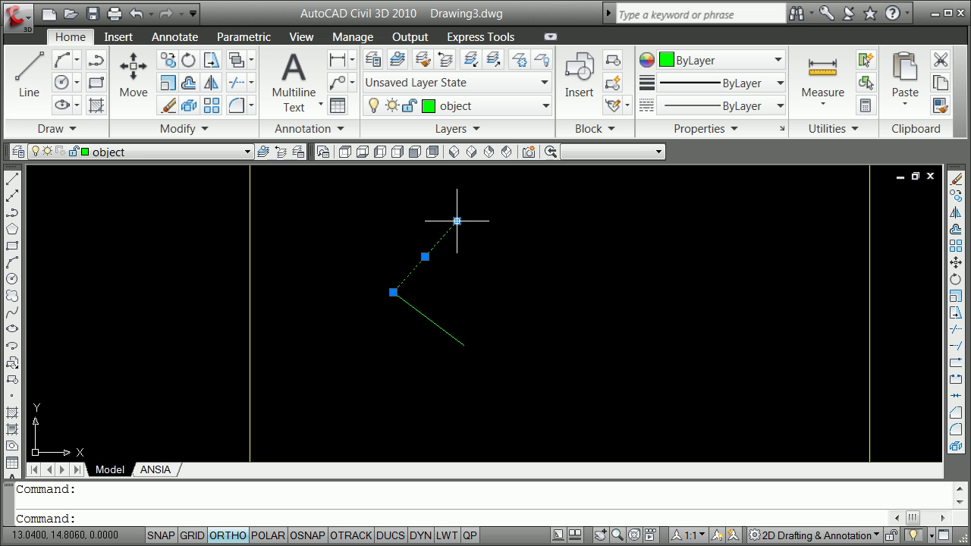
click(455, 220)
key(space)
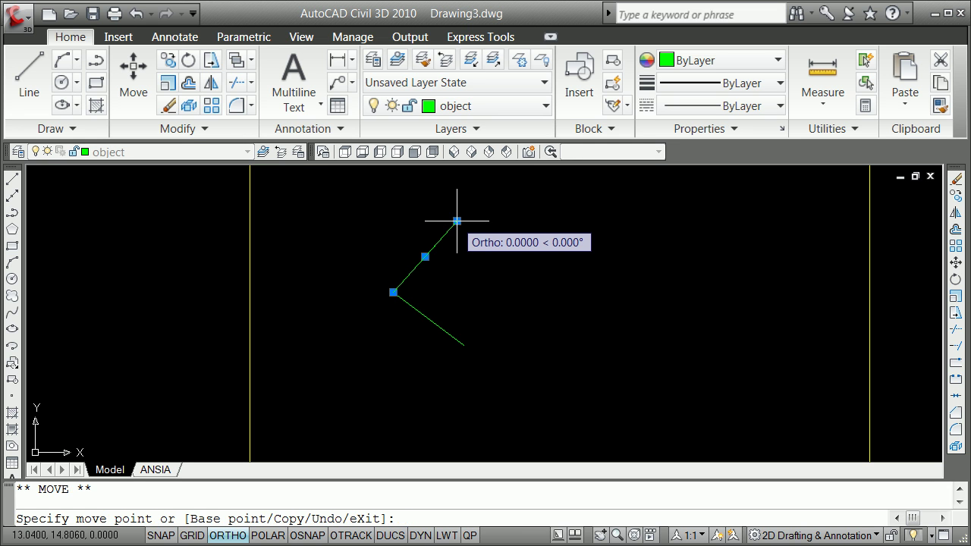
key(space)
text(c)
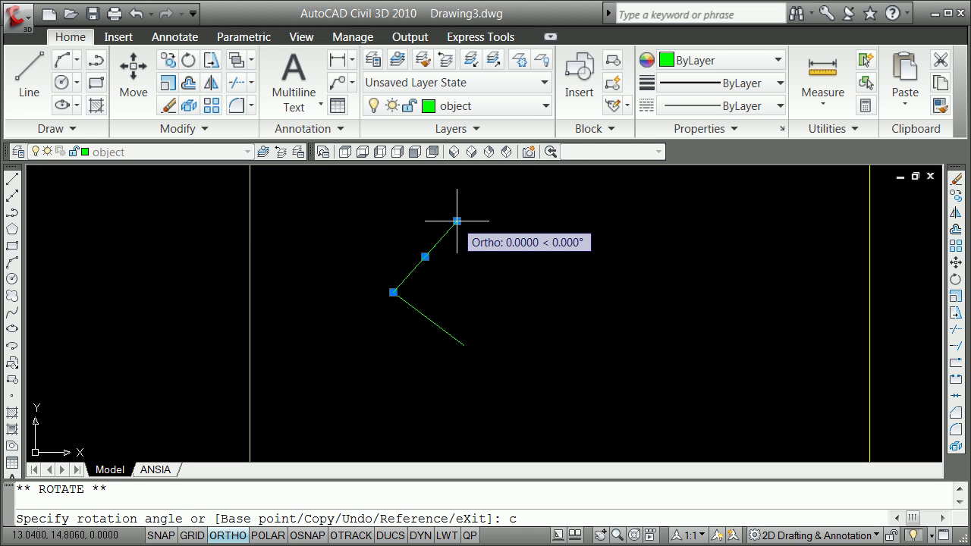
key(Return)
text(58)
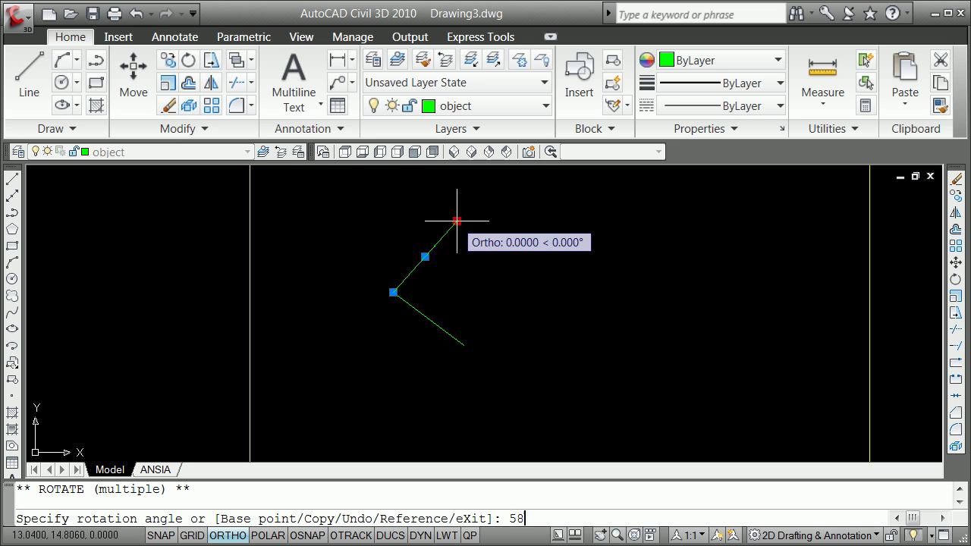
key(Return)
key(Return)
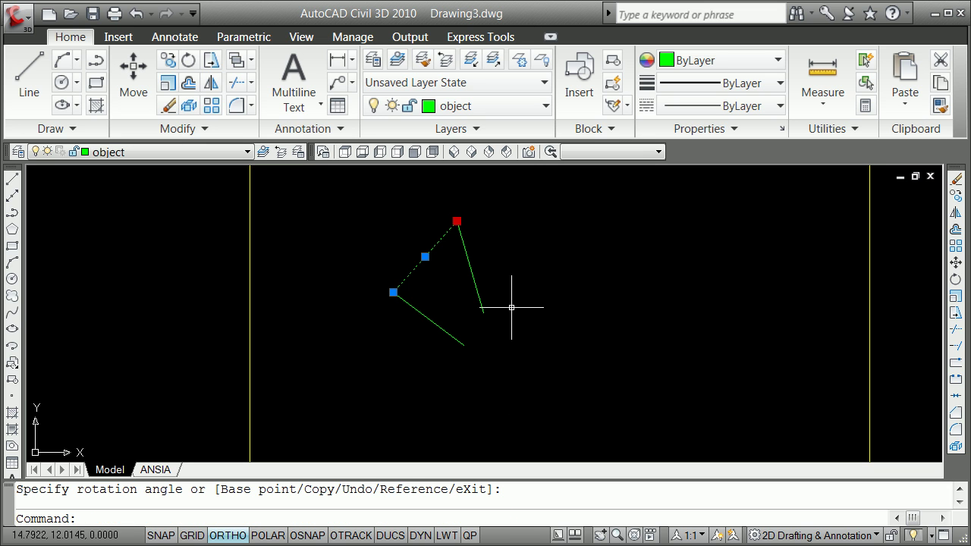
Use LENGTHEN with a Total of 1.93 on the down-right line
key(Escape)
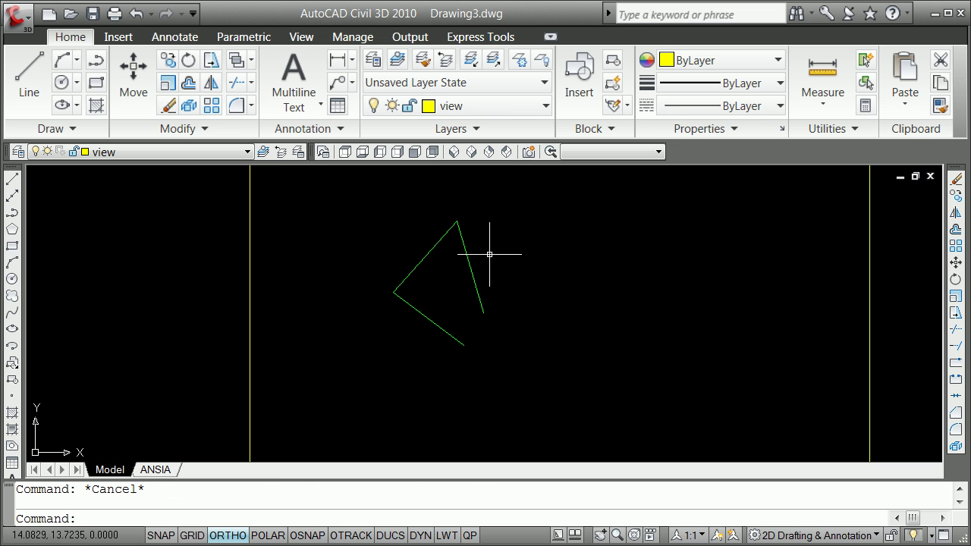
text(len)
key(Return)
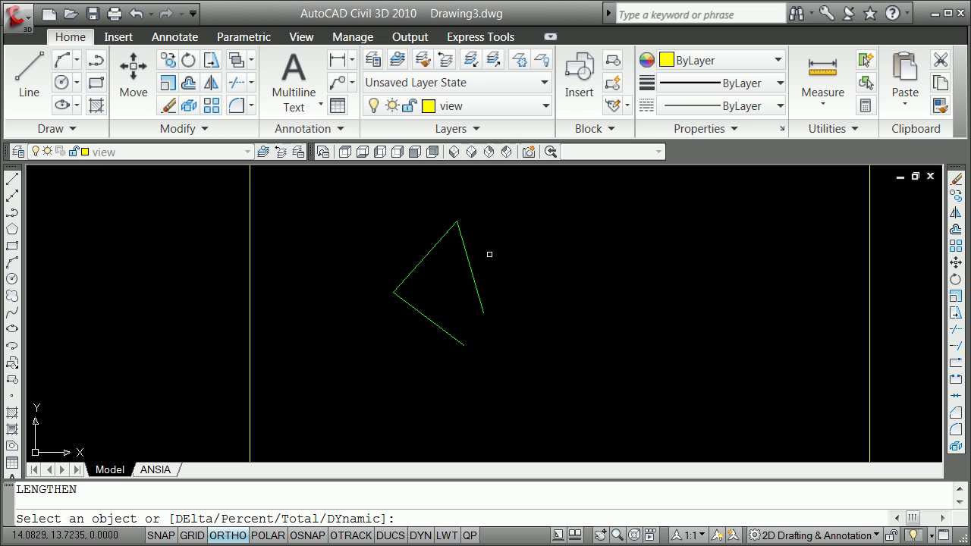
text(to)
key(Return)
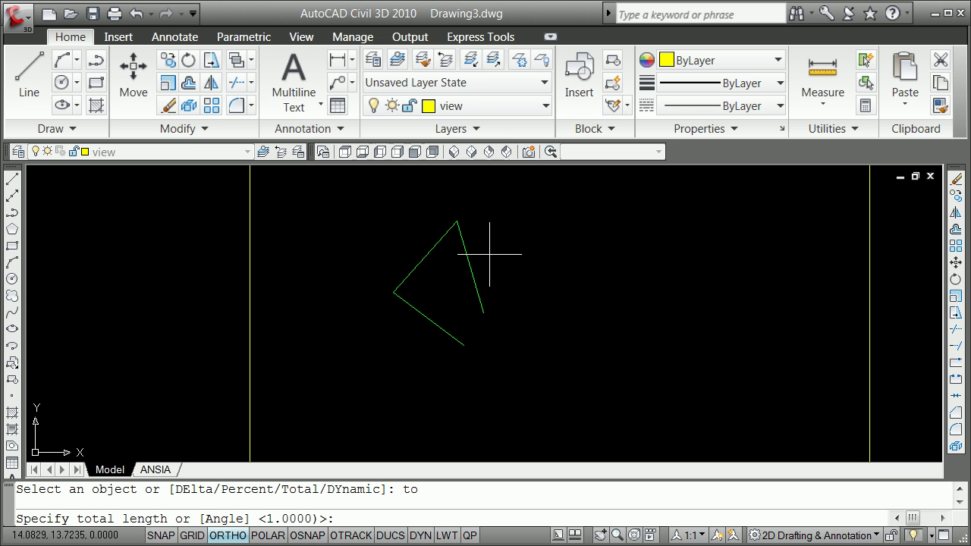
text(1.93)
key(Return)
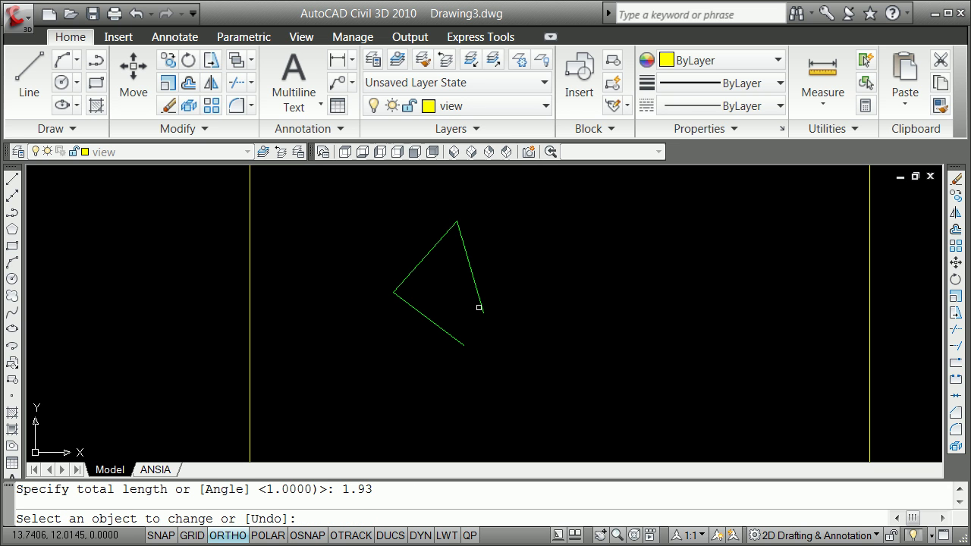
click(481, 302)
key(Return)
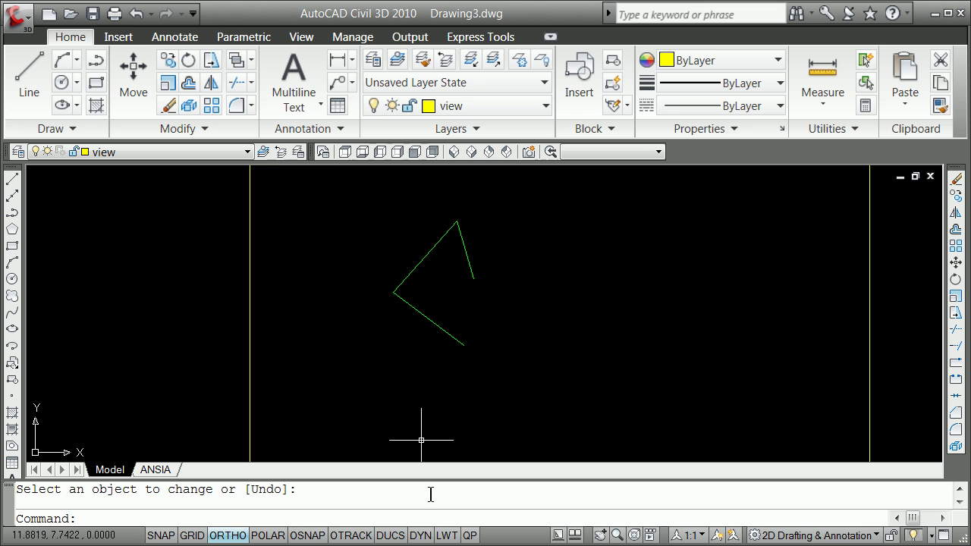
Add a copy of the short line rotated −88° about its lower end, heading right
click(478, 280)
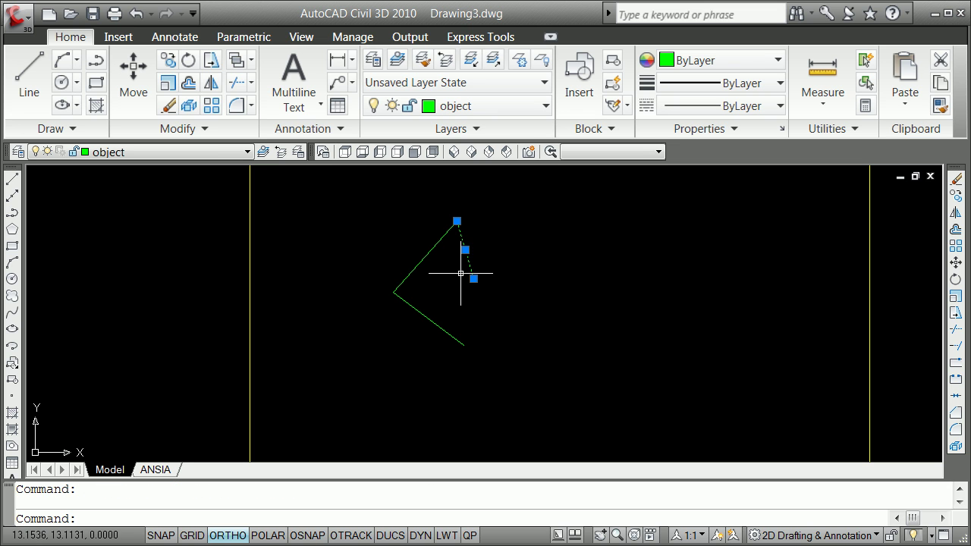
click(474, 279)
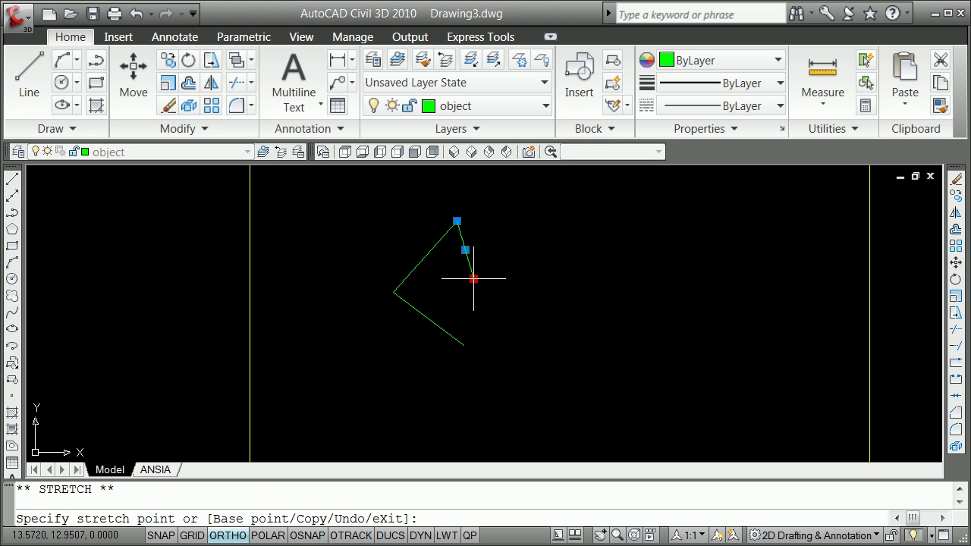
key(space)
key(space)
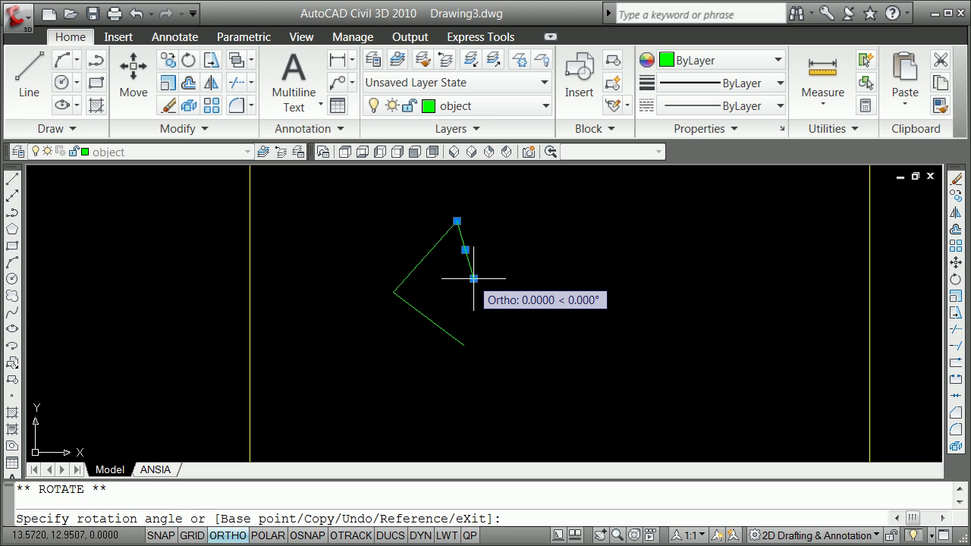
text(c)
key(Return)
text(-88)
key(Return)
key(Escape)
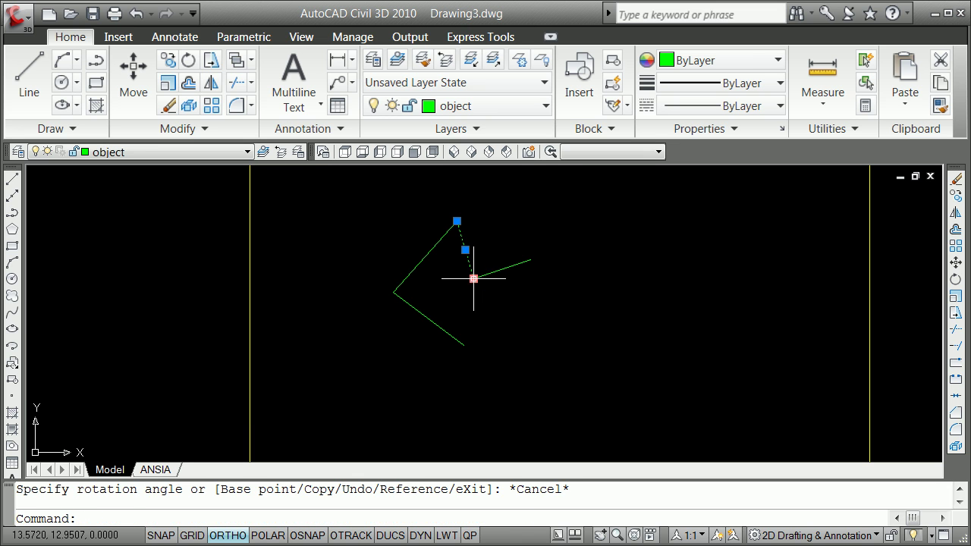
key(Escape)
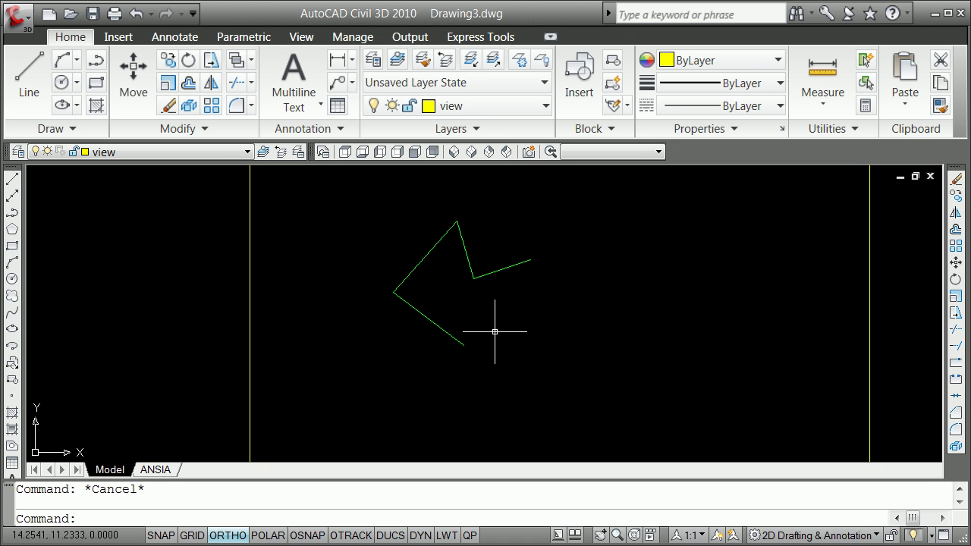
Draw a radius 8.21 circle centred on the outline's inner corner, then start EX extend
click(76, 81)
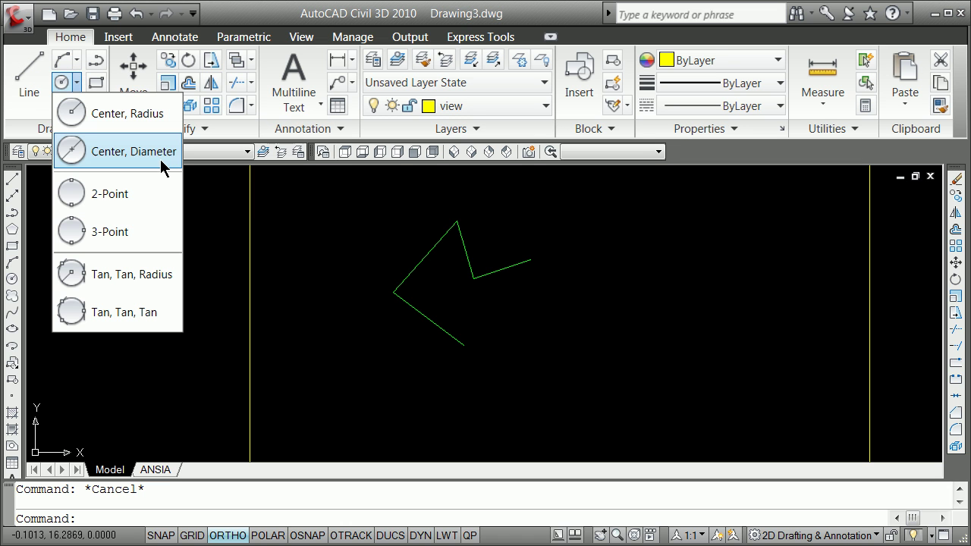
click(138, 121)
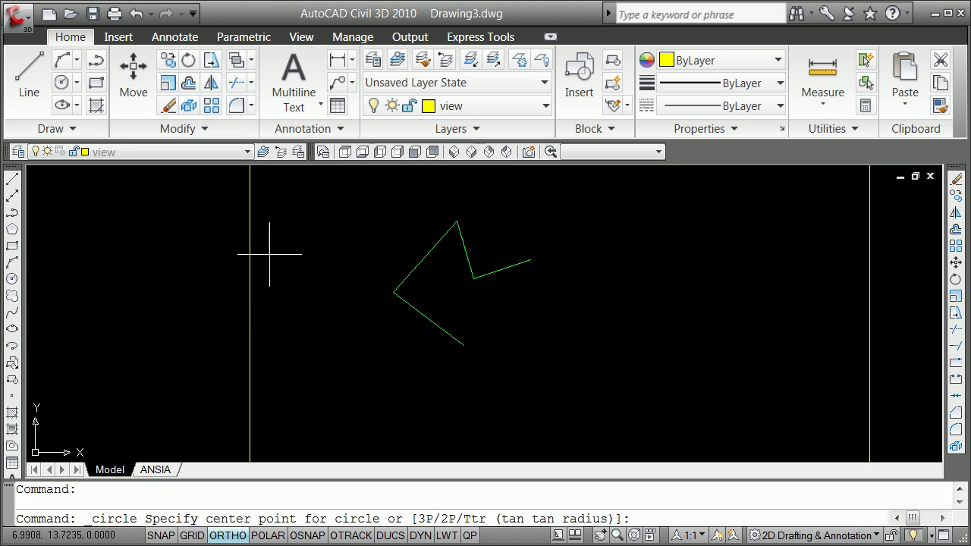
shift+right_click(322, 236)
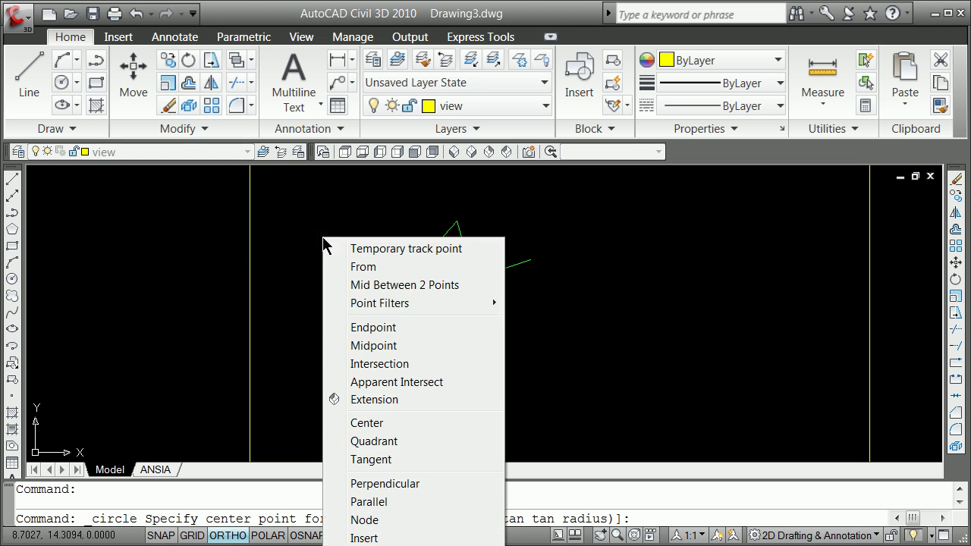
click(396, 327)
click(472, 278)
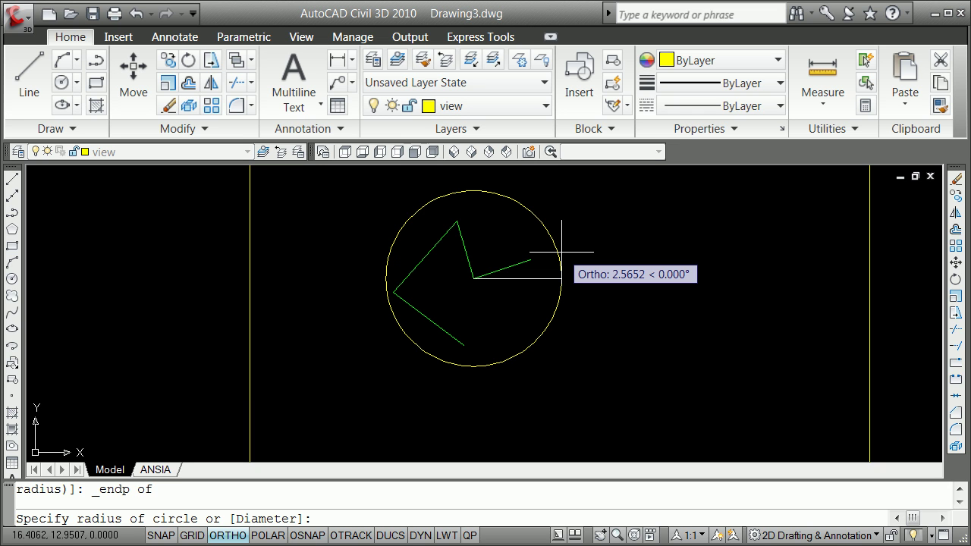
text(8.21)
key(Return)
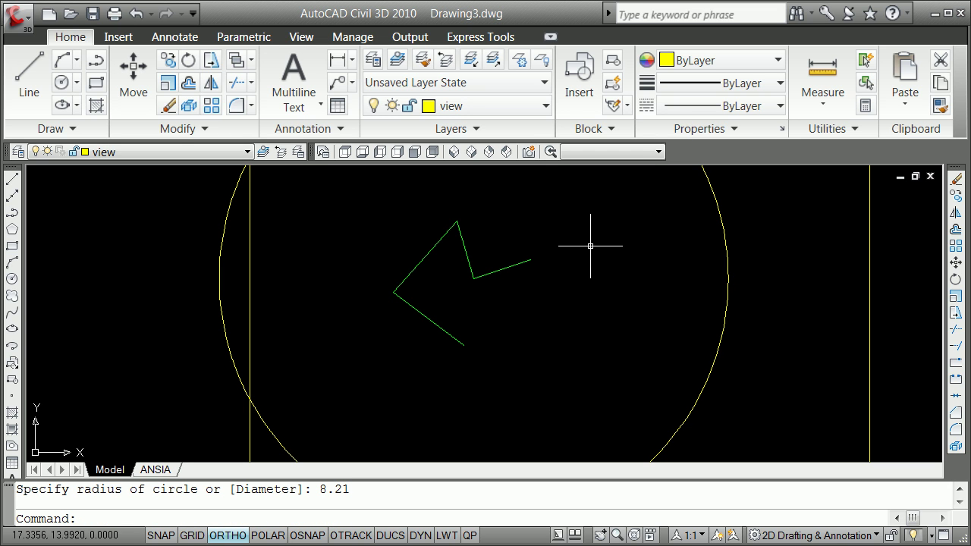
text(ex)
key(Return)
Extend the rightmost line out to the circle, then erase the construction circle
key(Return)
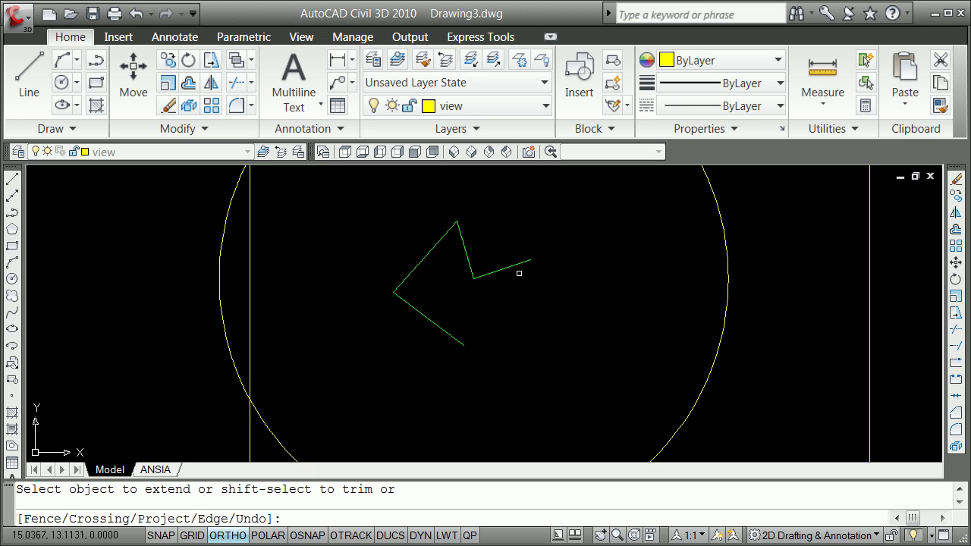
click(530, 259)
key(Return)
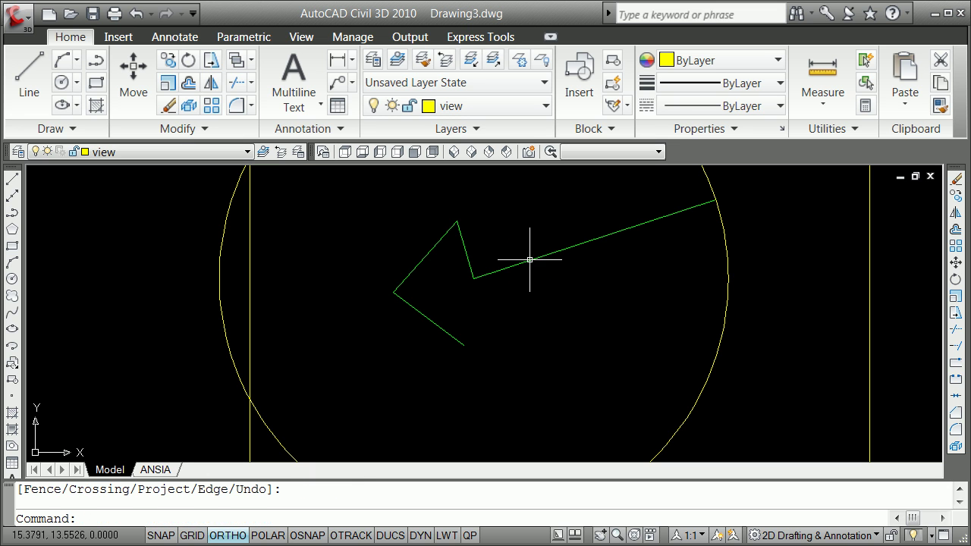
click(726, 261)
text(e)
key(Return)
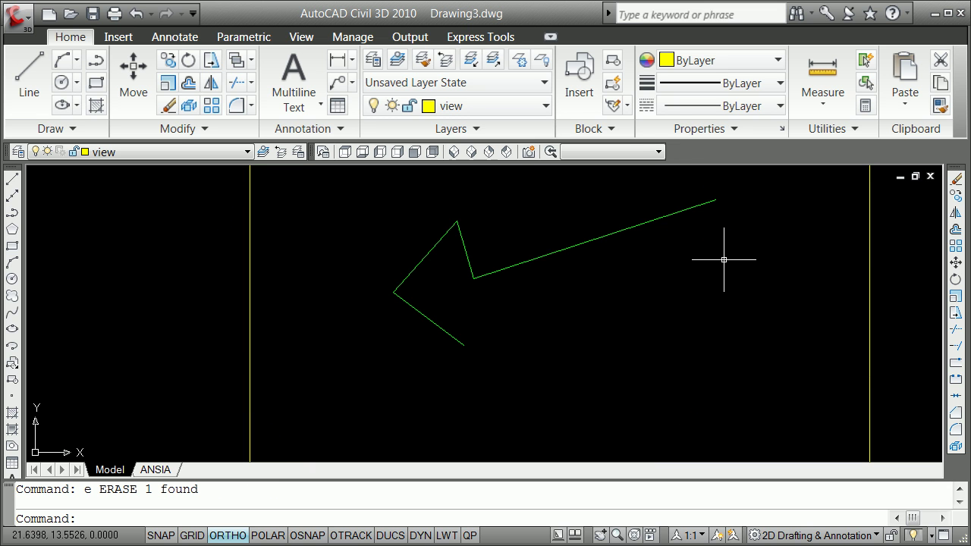
click(687, 210)
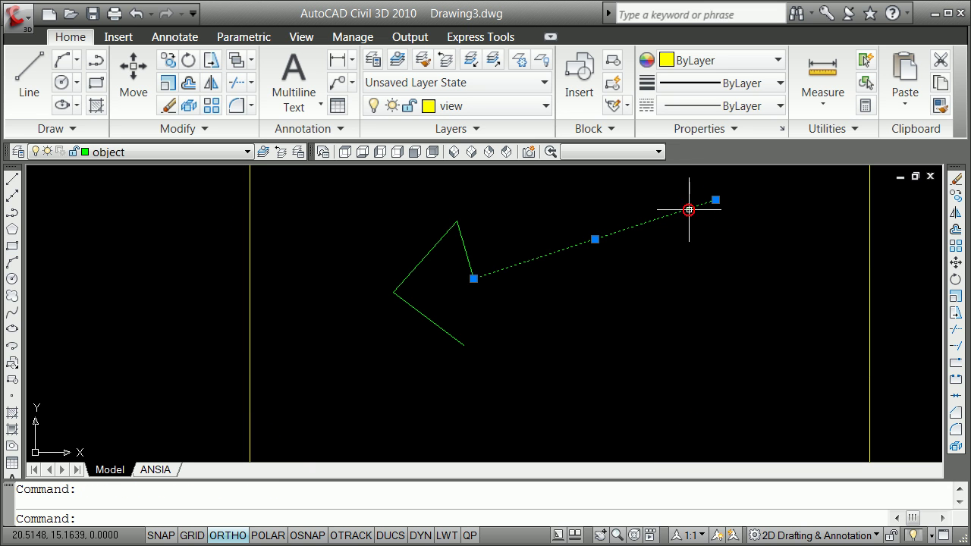
click(715, 200)
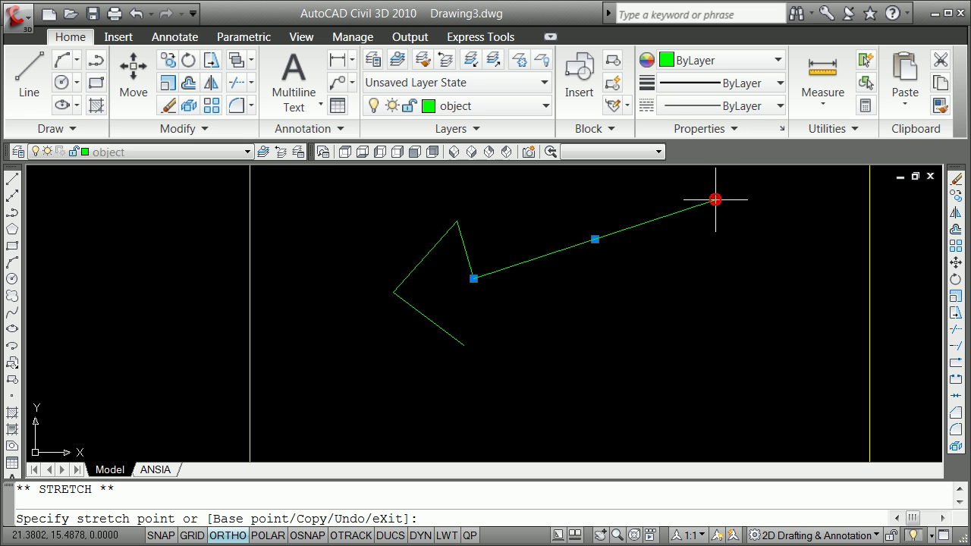
key(space)
key(space)
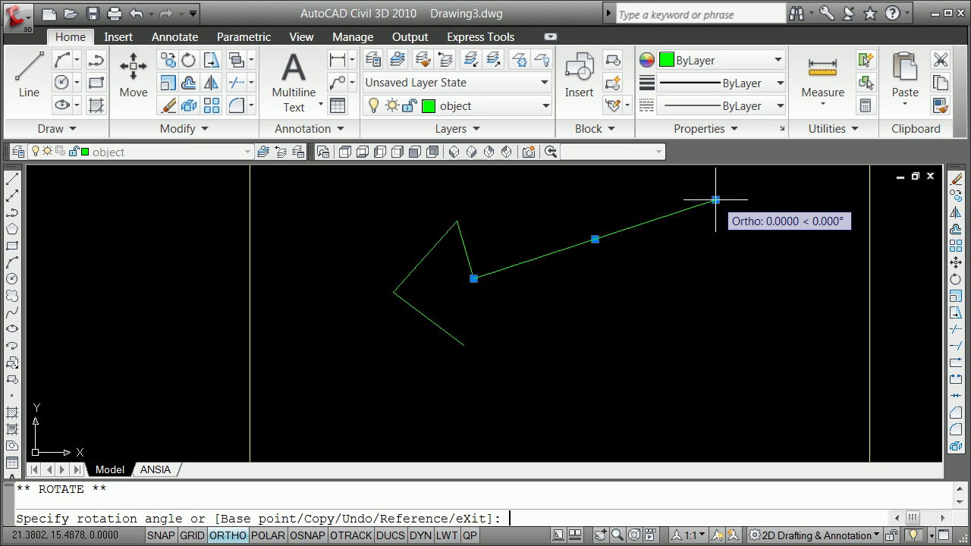
text(c)
key(Return)
text(5.53)
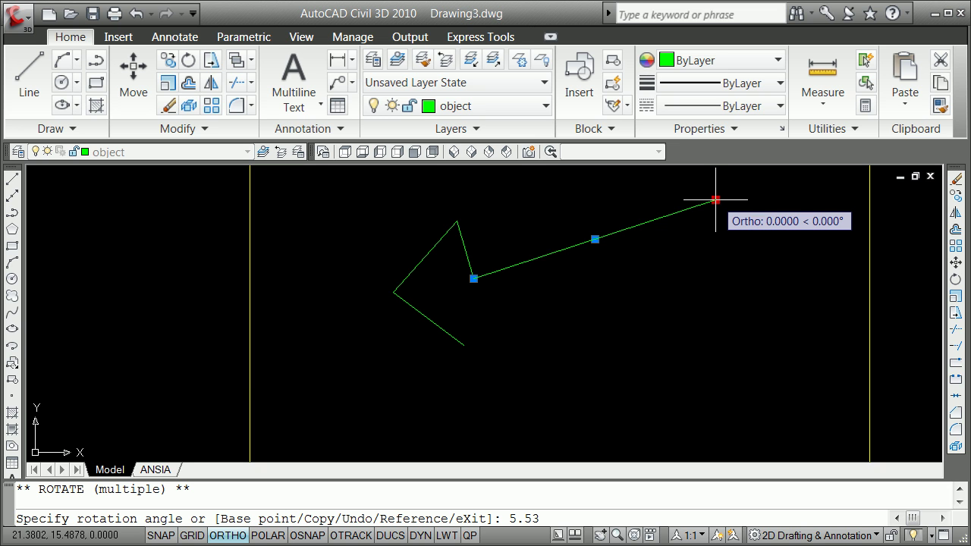
key(Return)
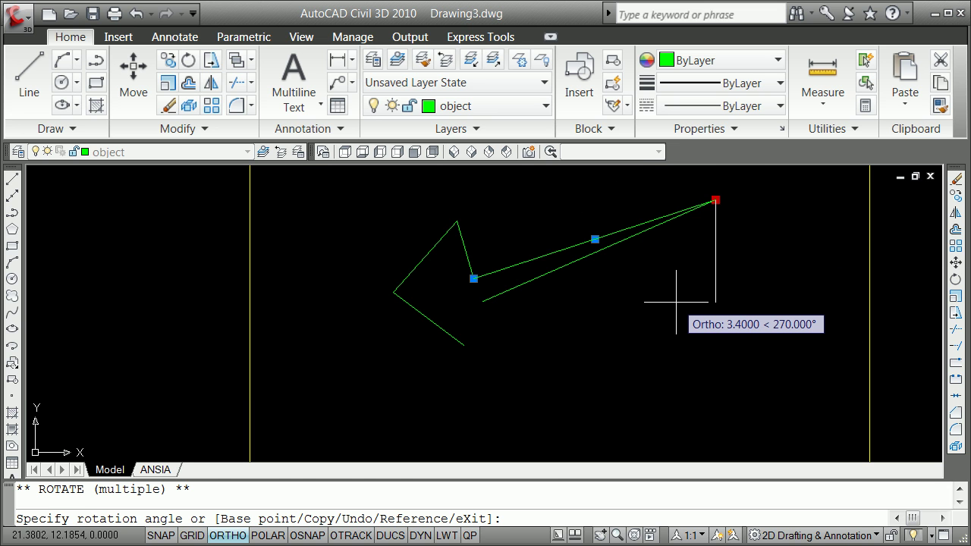
key(Escape)
key(Escape)
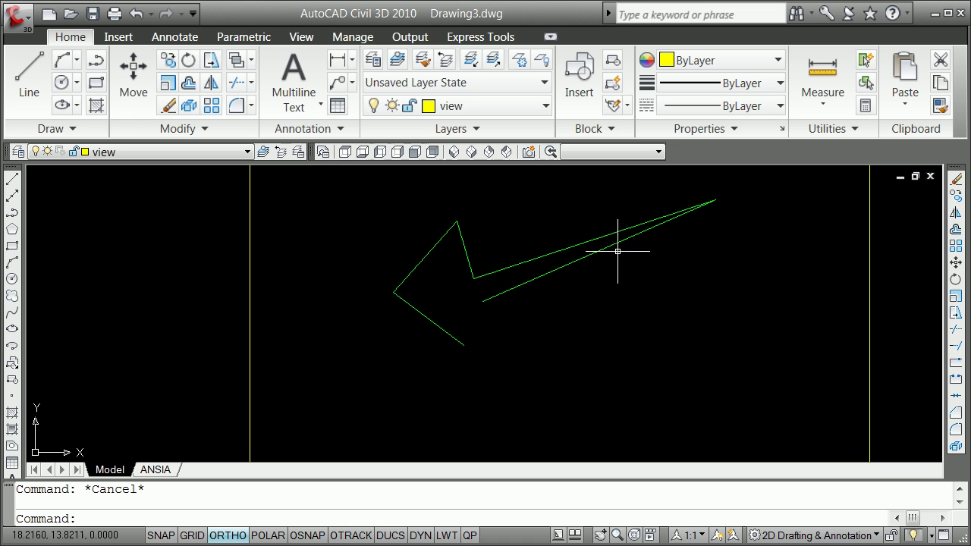
click(585, 255)
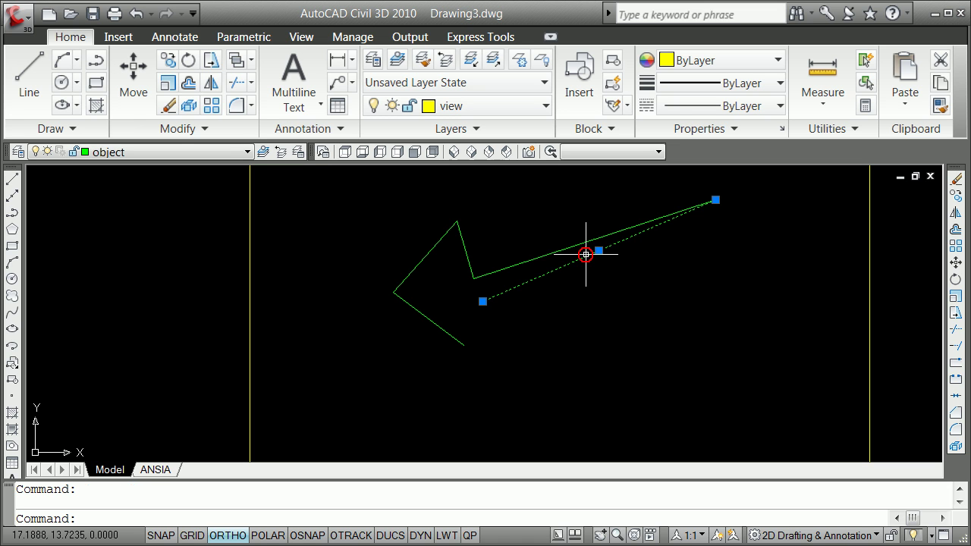
key(Delete)
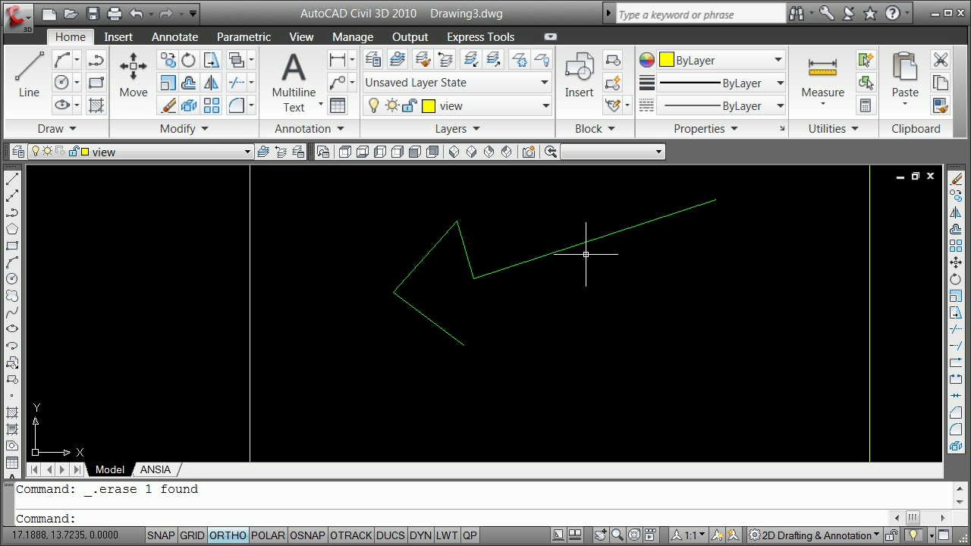
Add a copy of the upper line rotated 95° about its right end
click(681, 209)
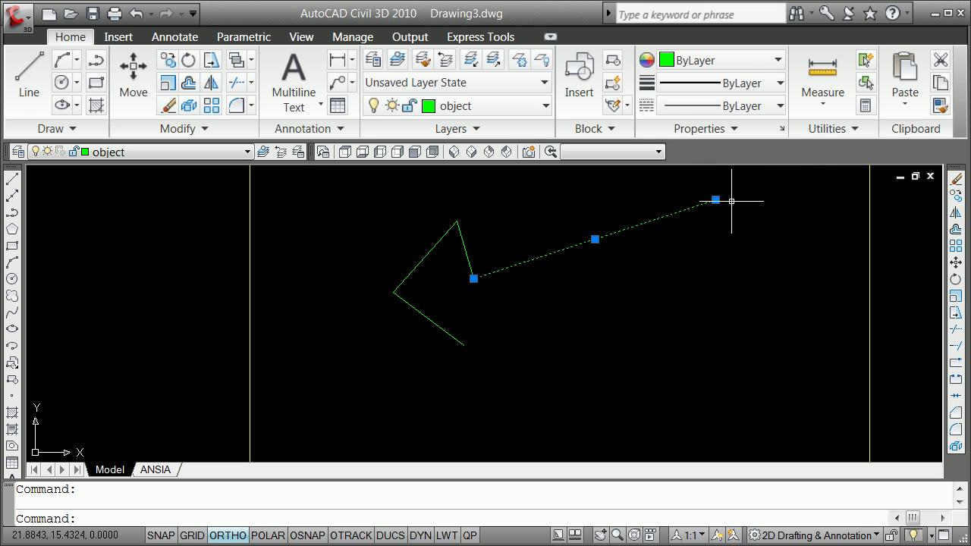
click(715, 199)
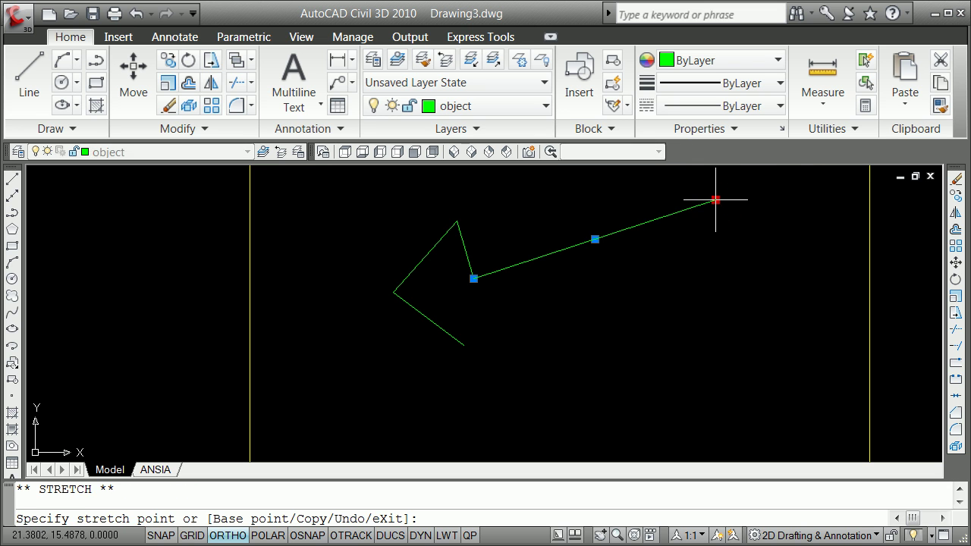
key(space)
key(space)
text(c)
key(Return)
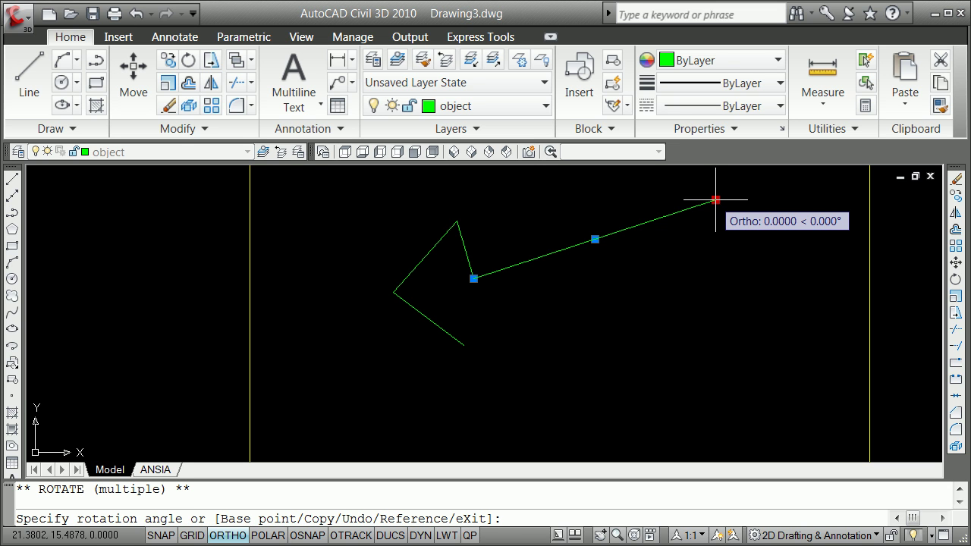
text(95)
key(Return)
key(Return)
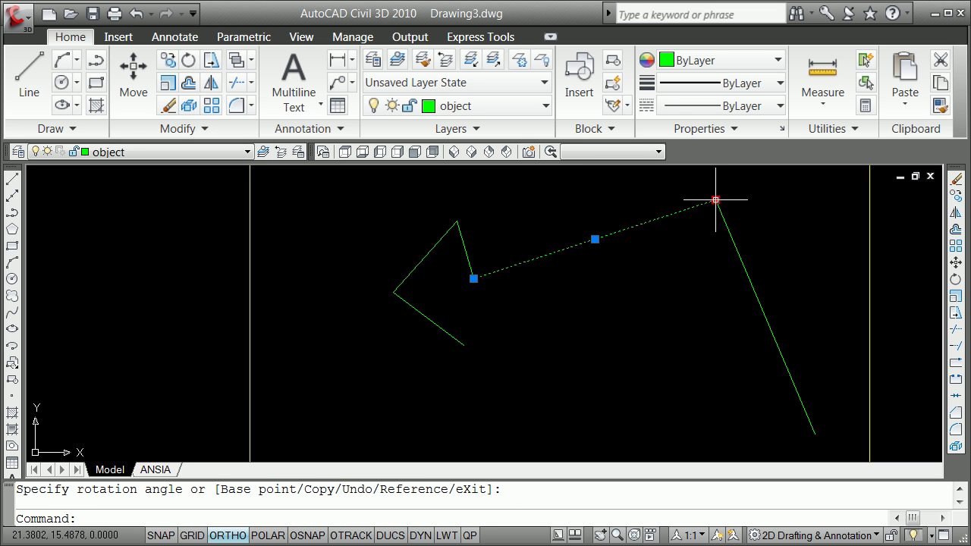
With dynamic input on, stretch the shared corner so the upper line measures 5.53
click(419, 535)
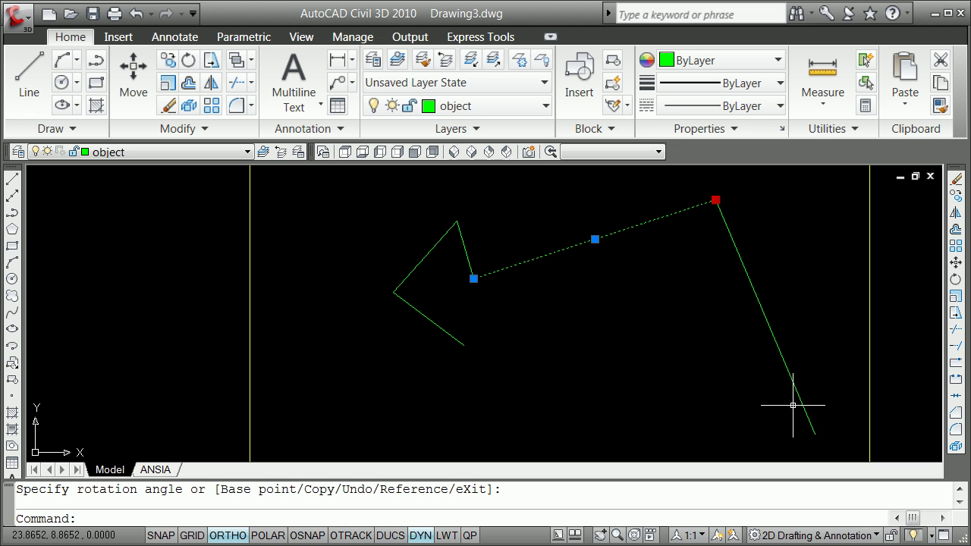
click(812, 432)
click(815, 434)
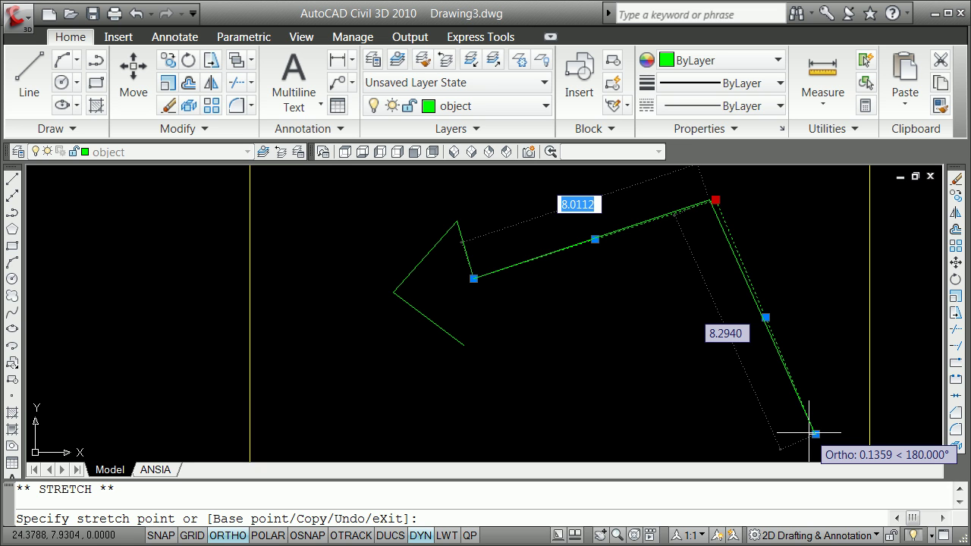
text(5.53)
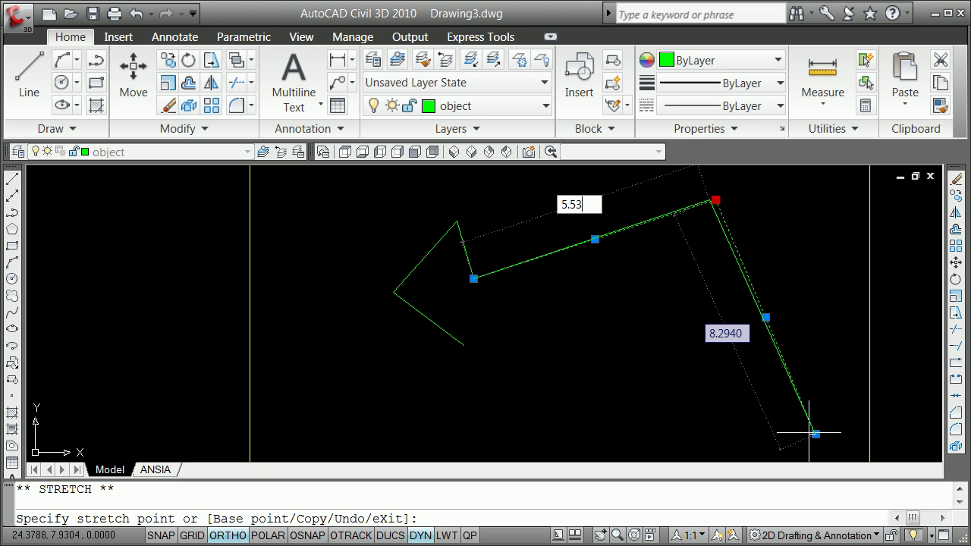
key(Return)
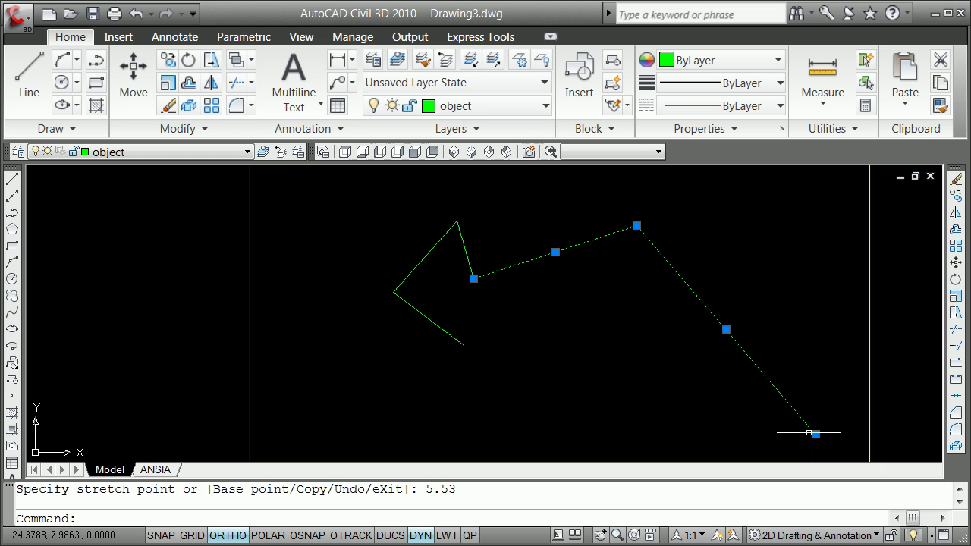
key(Escape)
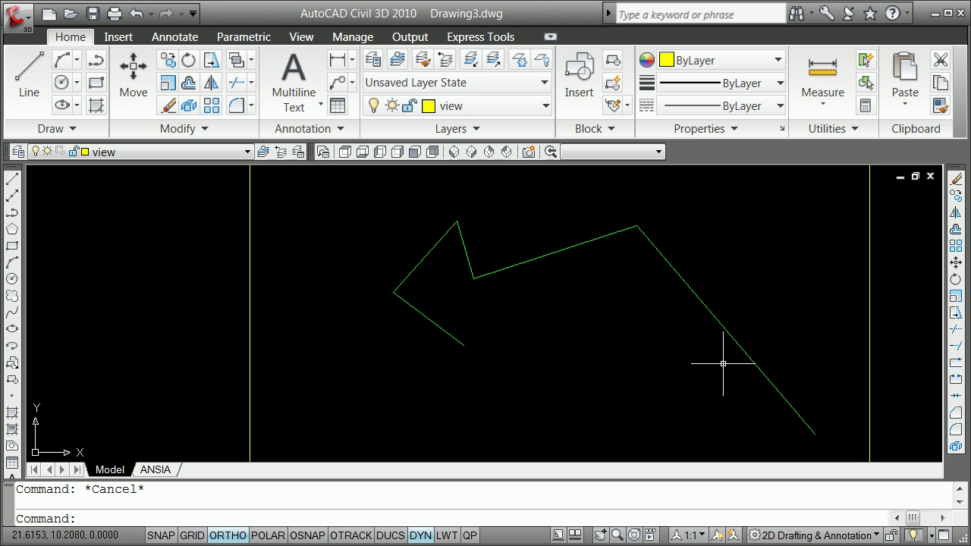
Undo the corner stretch and shorten the right-hand slanted line to 5.53 units instead
click(138, 17)
key(Escape)
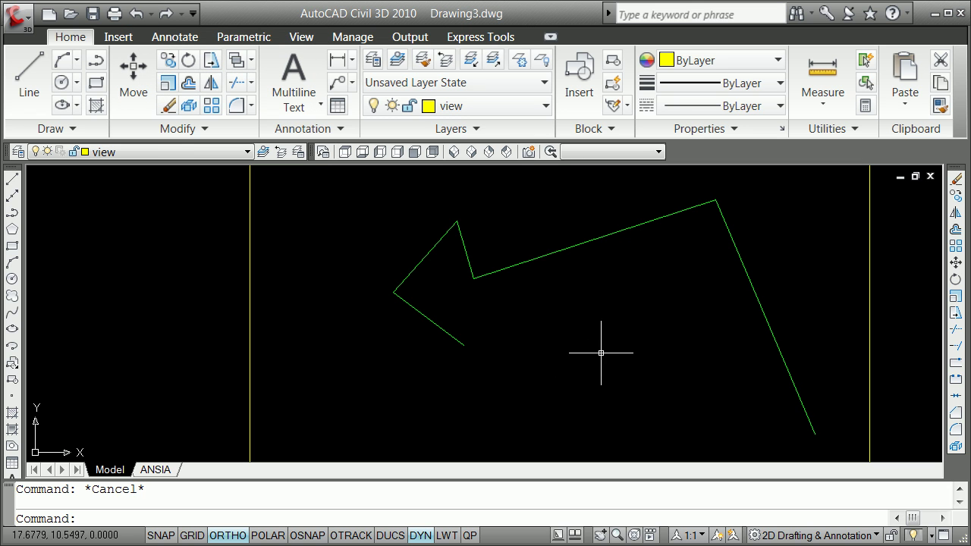
click(761, 306)
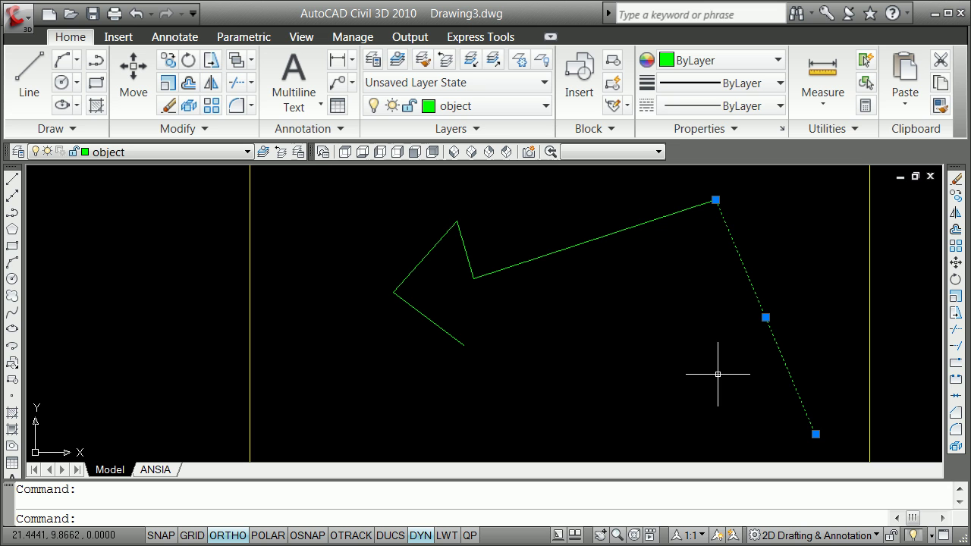
click(815, 434)
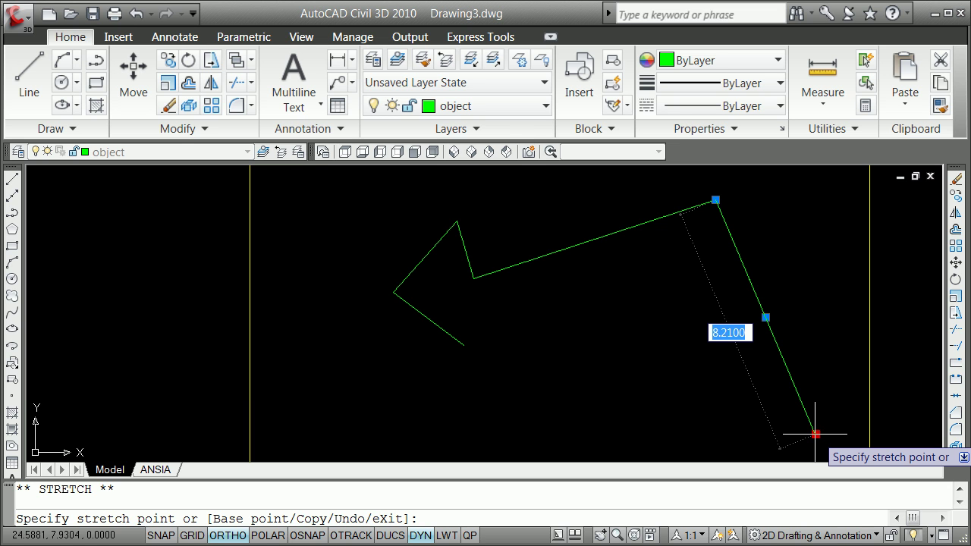
text(5.5)
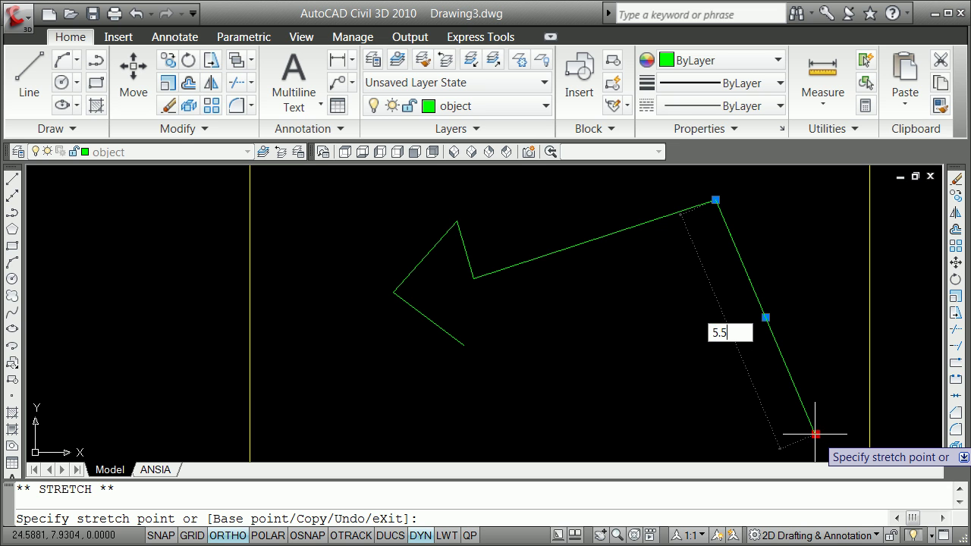
text(3)
key(Return)
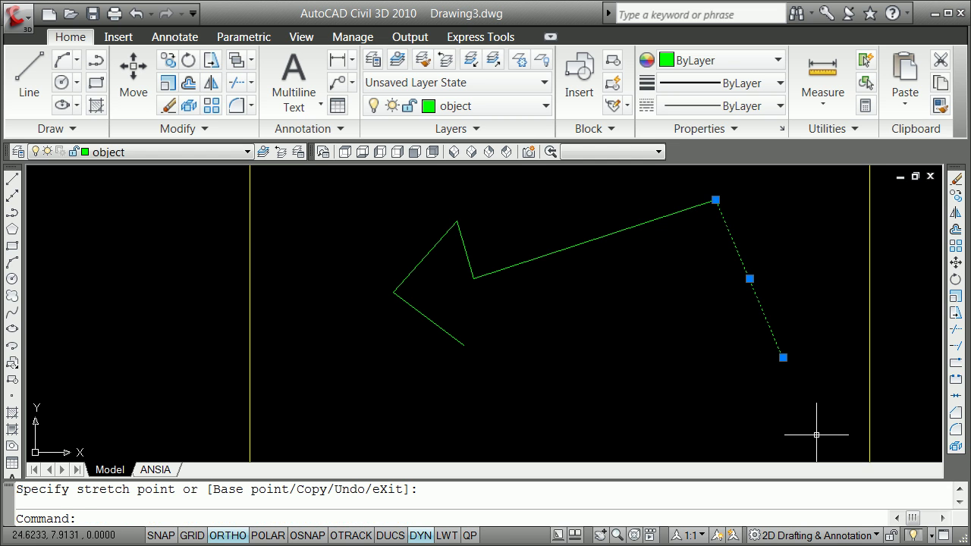
key(Escape)
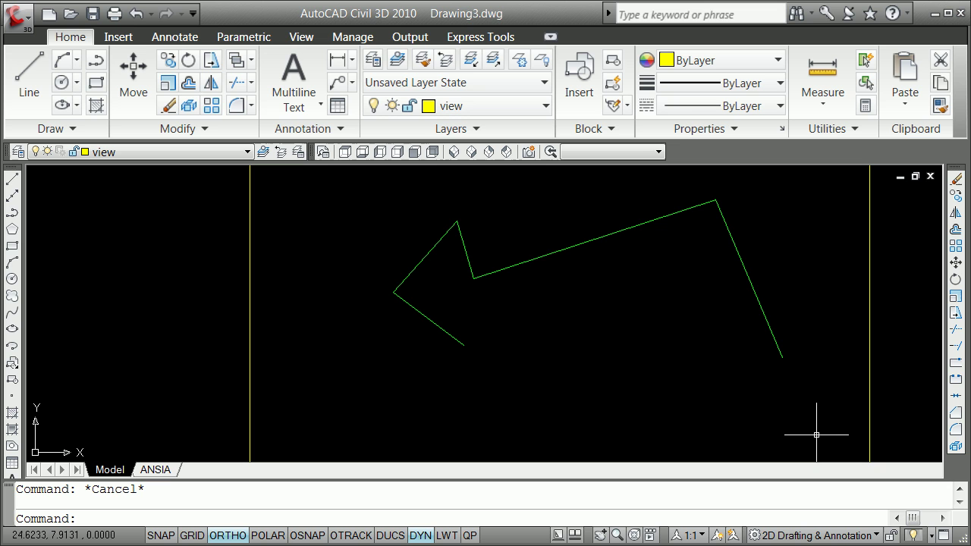
click(758, 297)
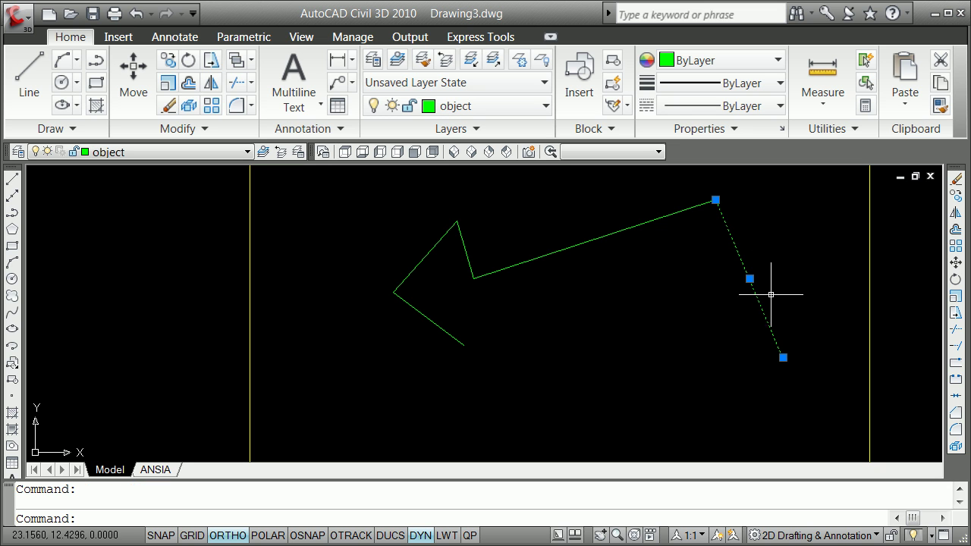
click(782, 357)
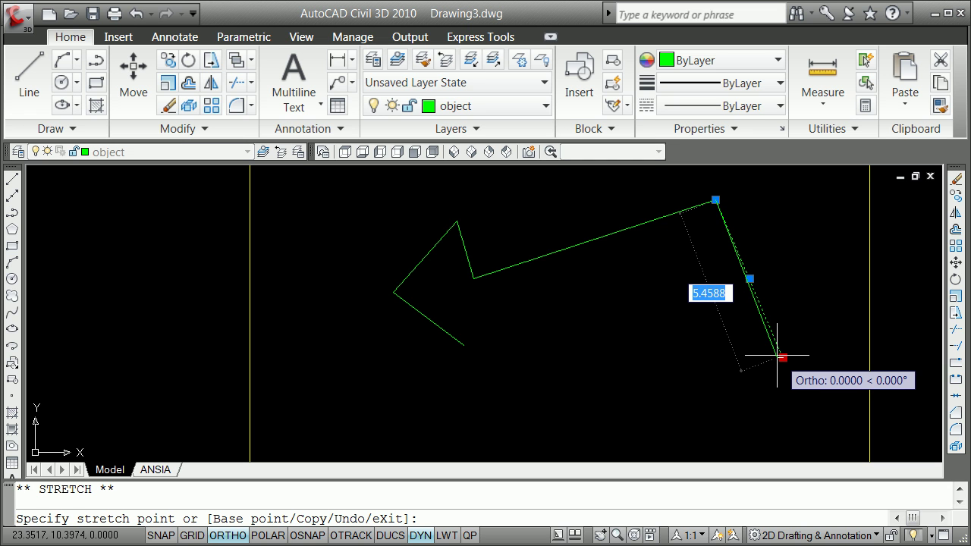
key(Escape)
key(Escape)
Add a copy of the right-hand line rotated 52° about its lower end, angling back left
click(420, 535)
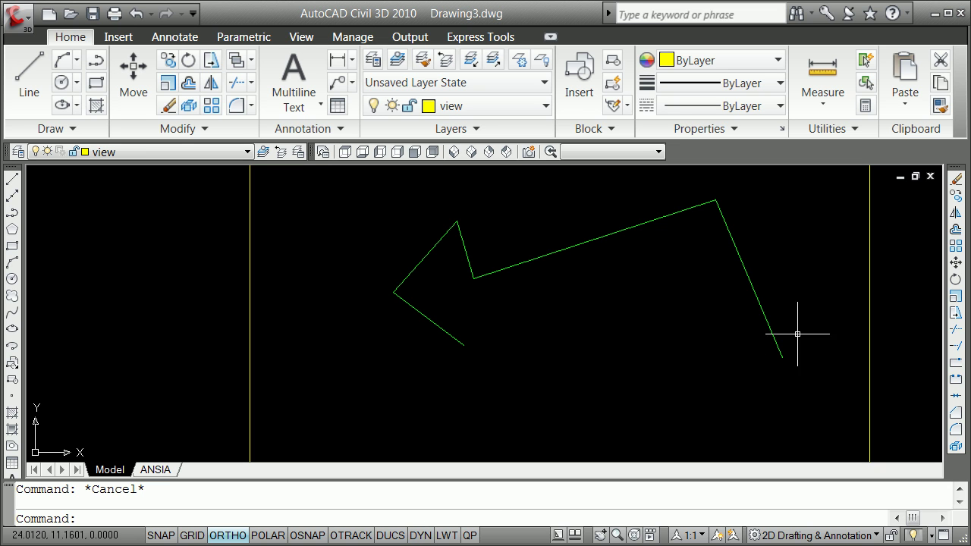
click(758, 301)
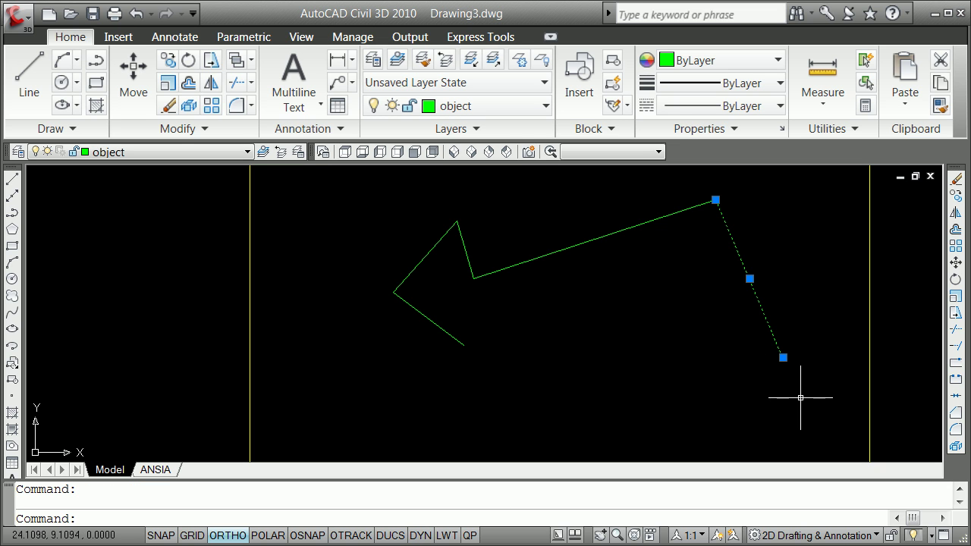
click(783, 357)
key(space)
key(space)
key(Return)
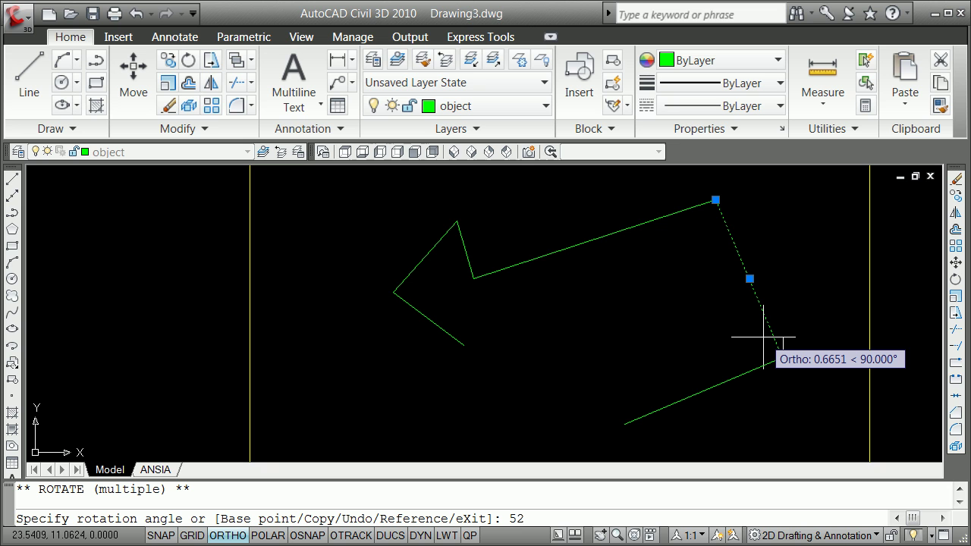
key(Return)
key(Return)
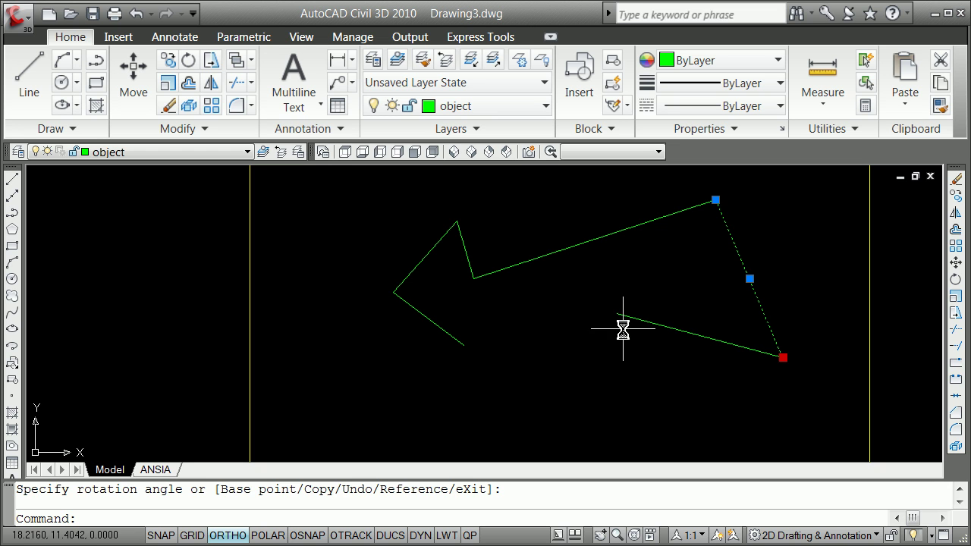
key(Escape)
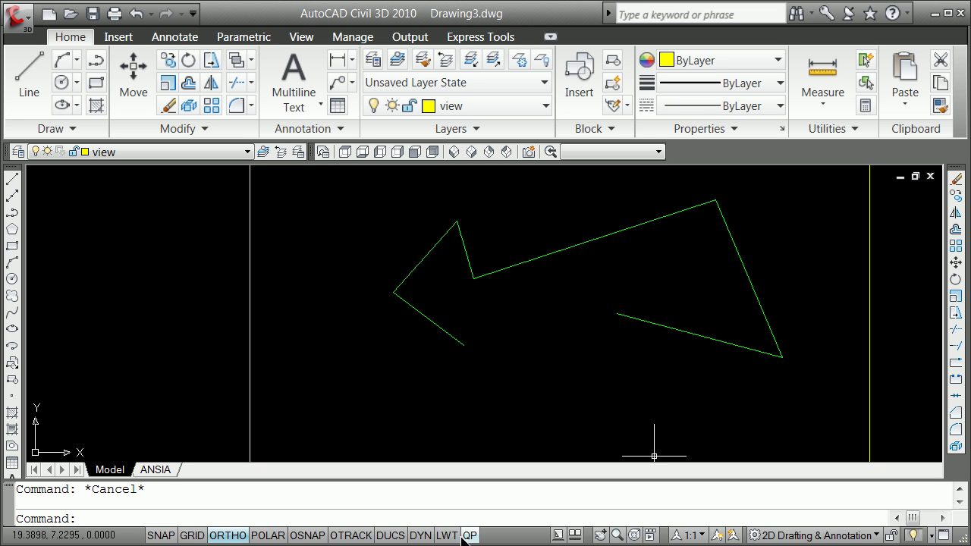
Stretch the lower green line from its left end to a length of 6.35
click(419, 535)
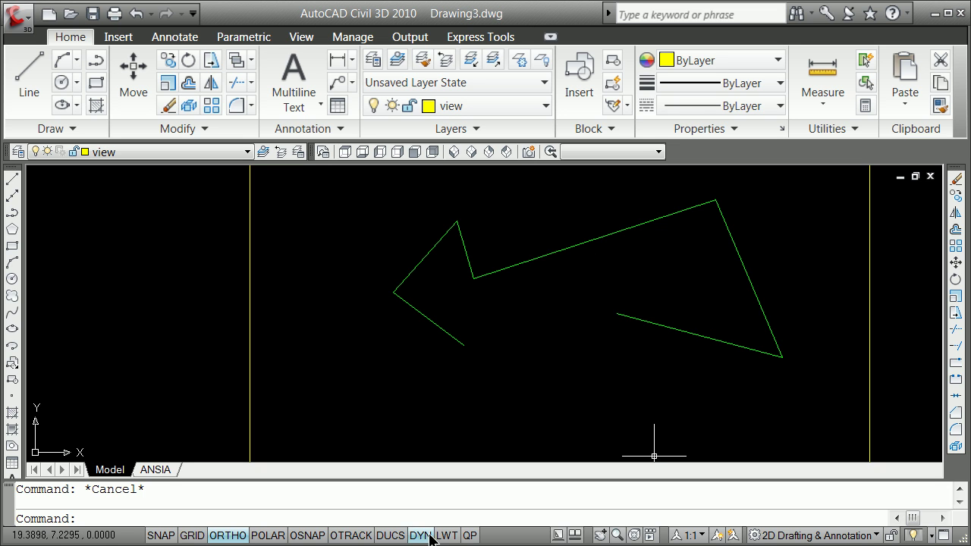
click(649, 321)
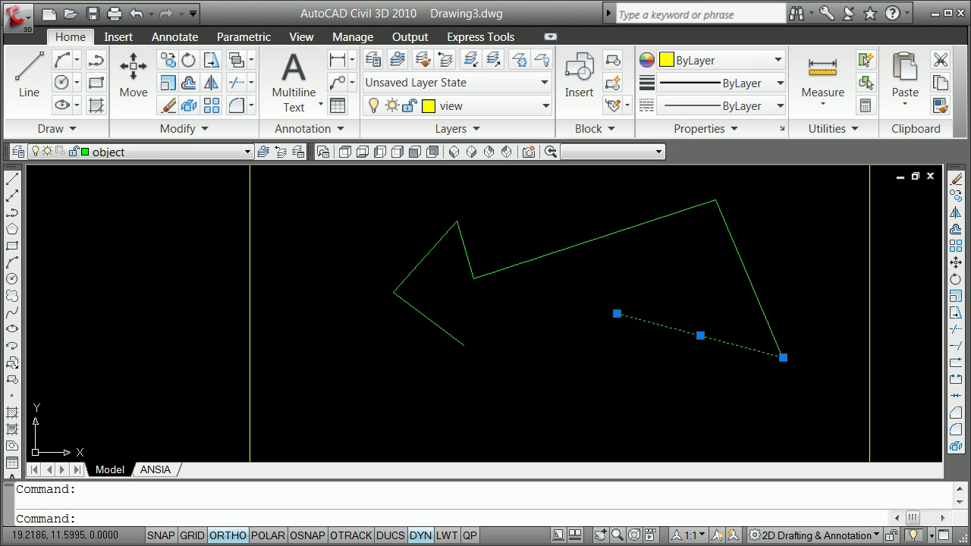
click(616, 314)
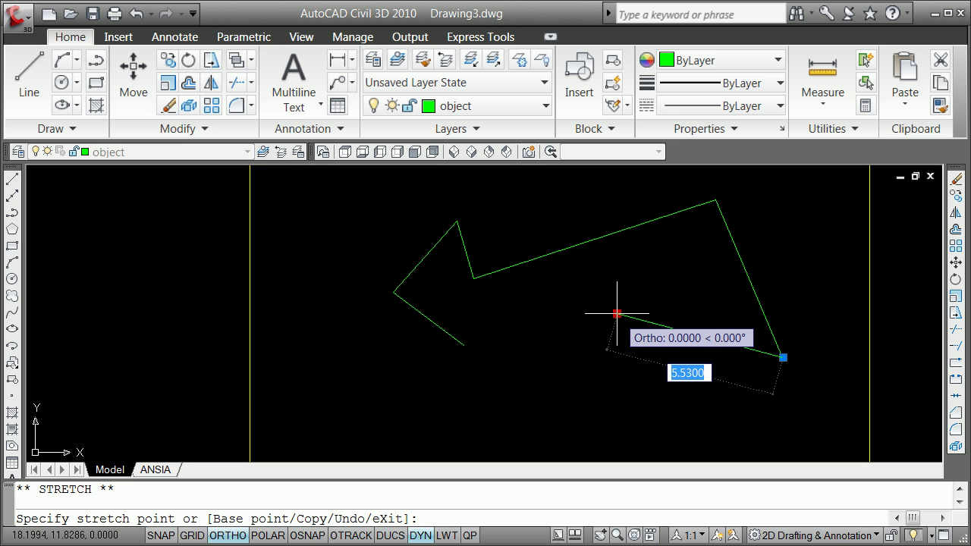
text(6.35)
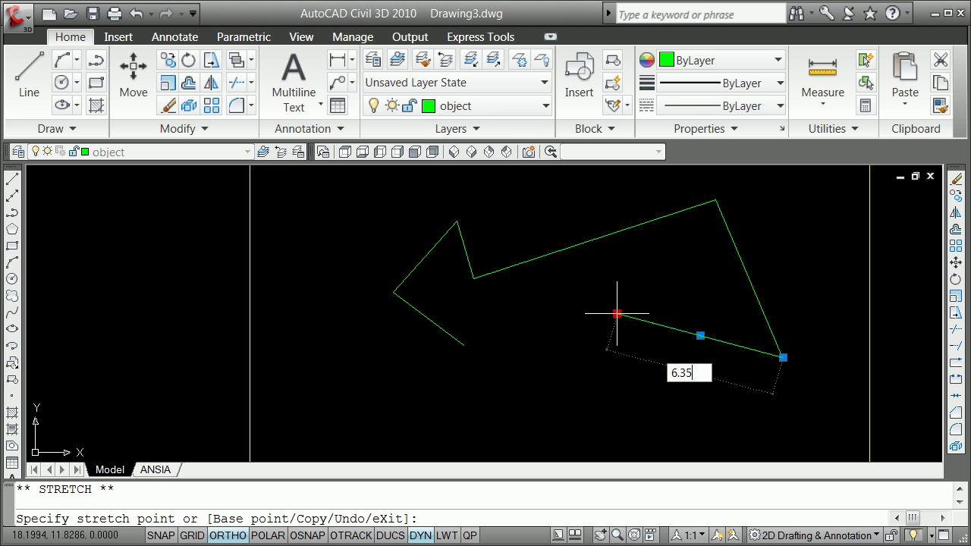
key(Return)
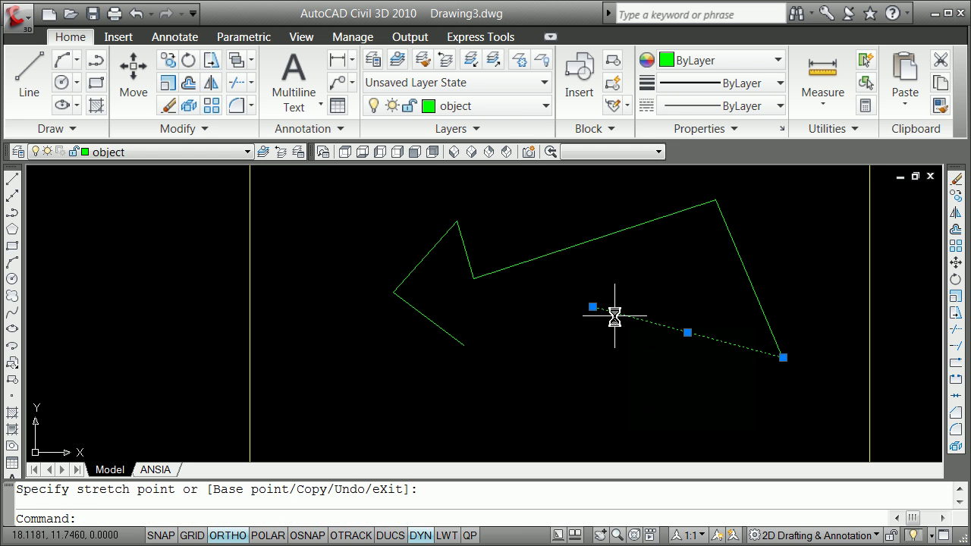
text(undo)
key(Return)
key(Escape)
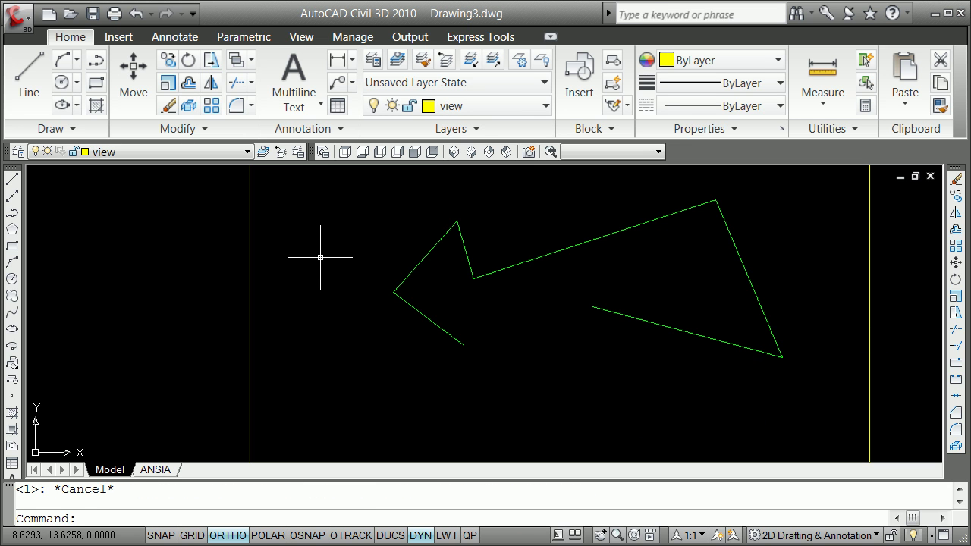
Draw a line, Ortho off, joining the two loose lower endpoints of the outline
click(12, 179)
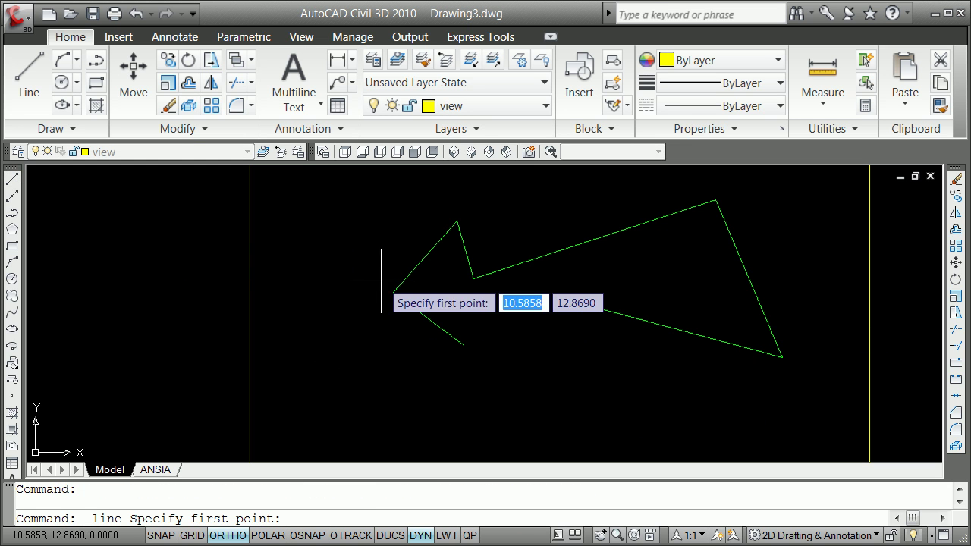
shift+right_click(371, 236)
click(426, 325)
click(593, 307)
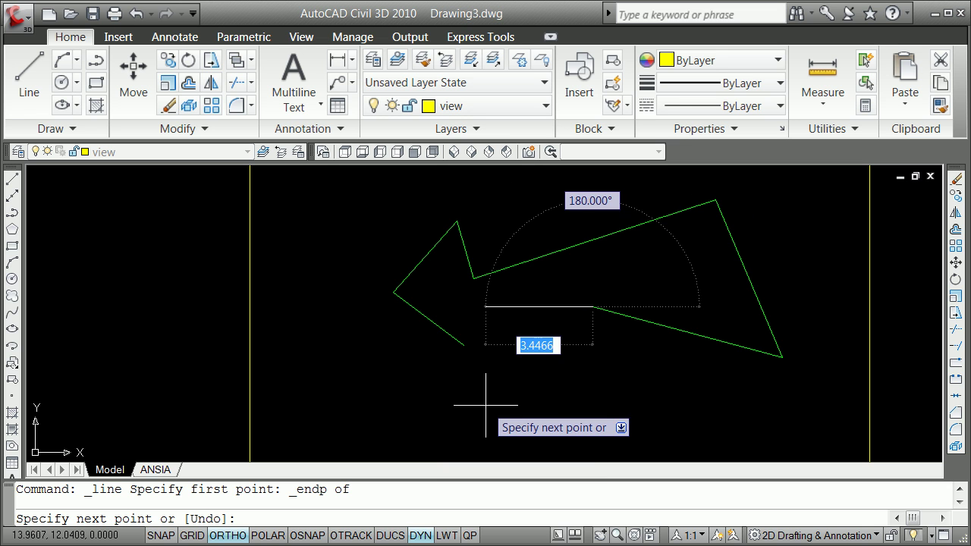
key(F8)
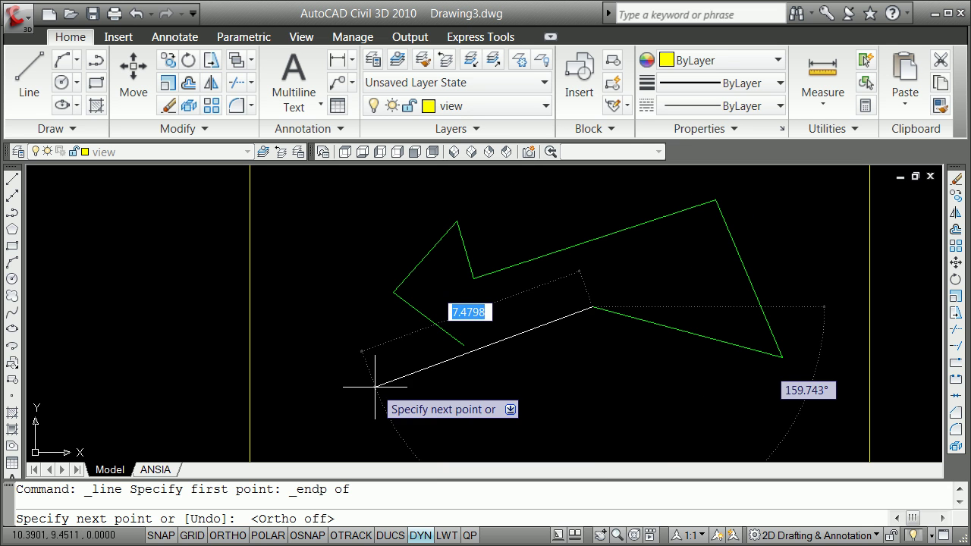
shift+right_click(471, 373)
click(522, 468)
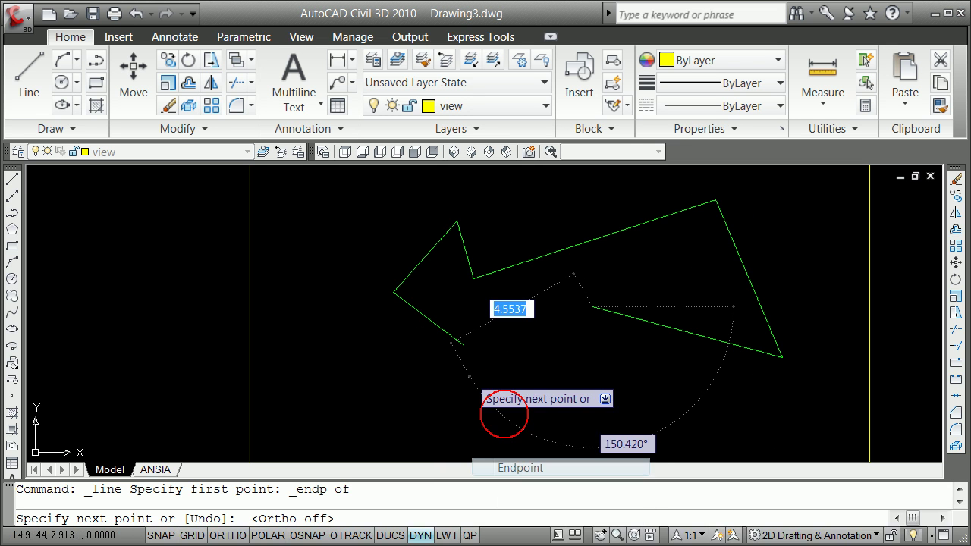
click(457, 342)
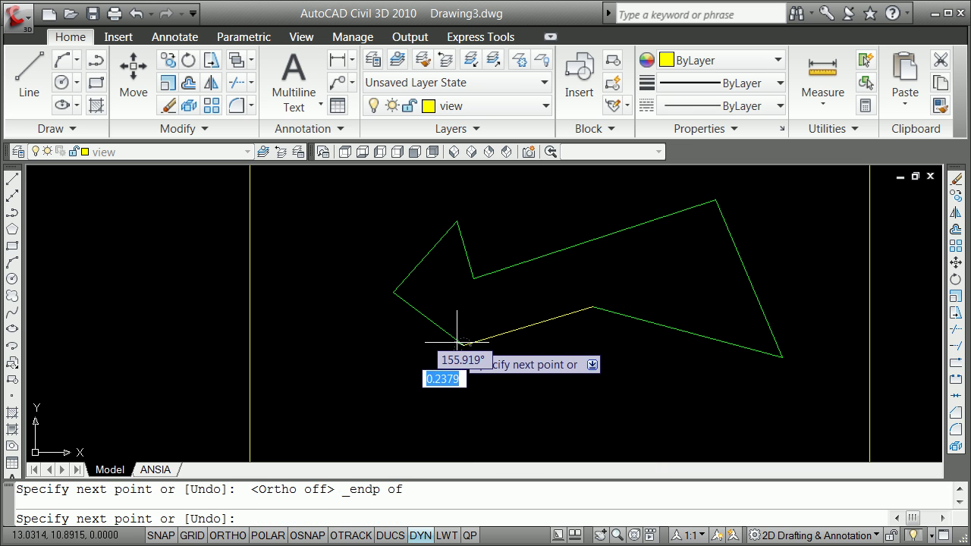
key(Escape)
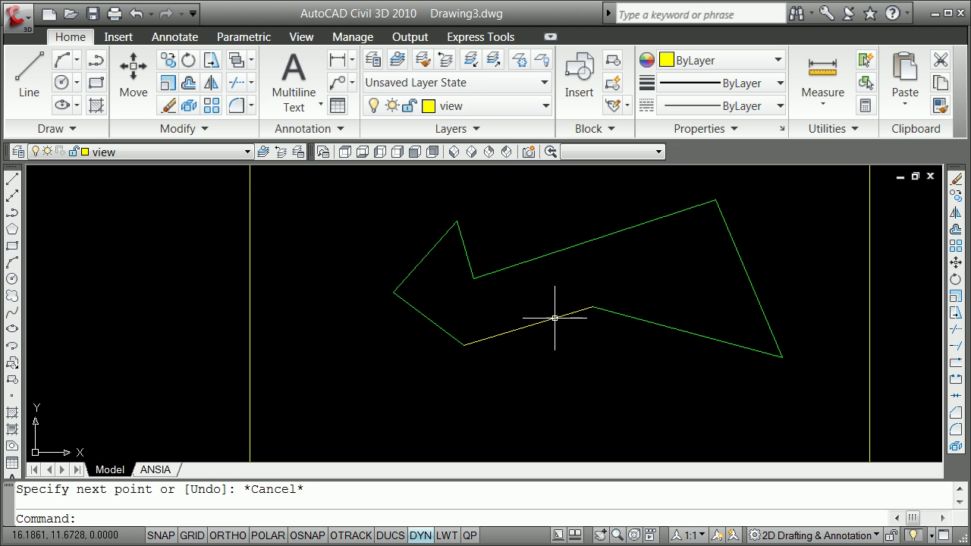
Move the new closing line onto the object layer
click(556, 318)
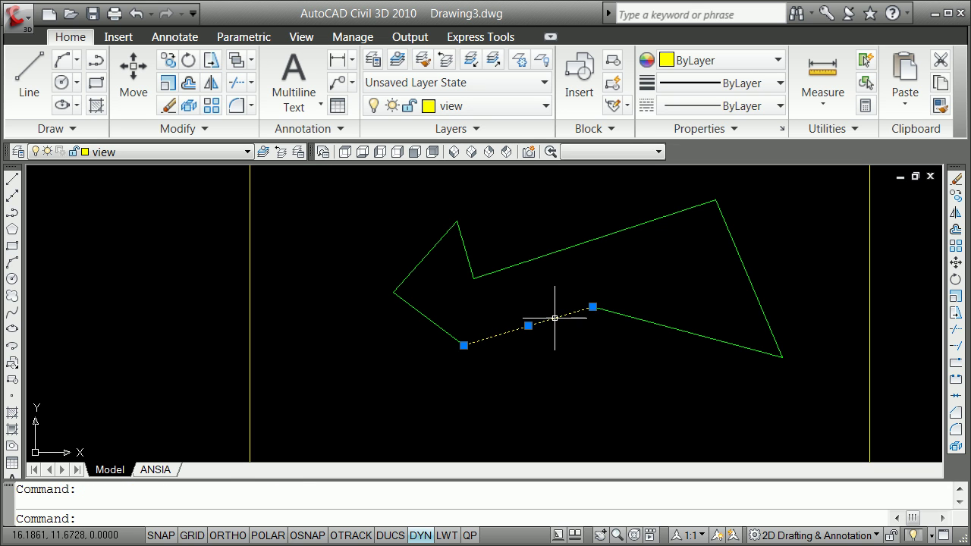
click(247, 151)
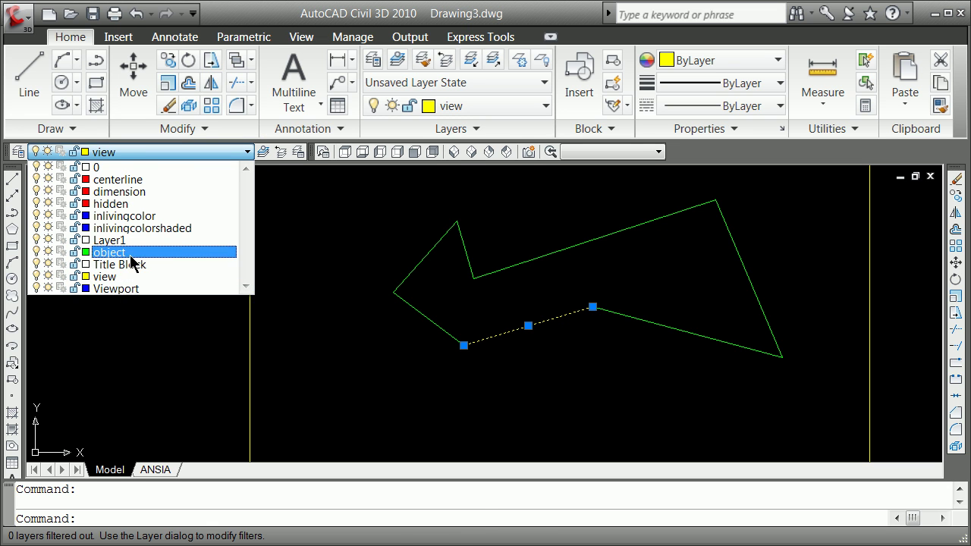
click(109, 252)
Make object the current layer
key(Escape)
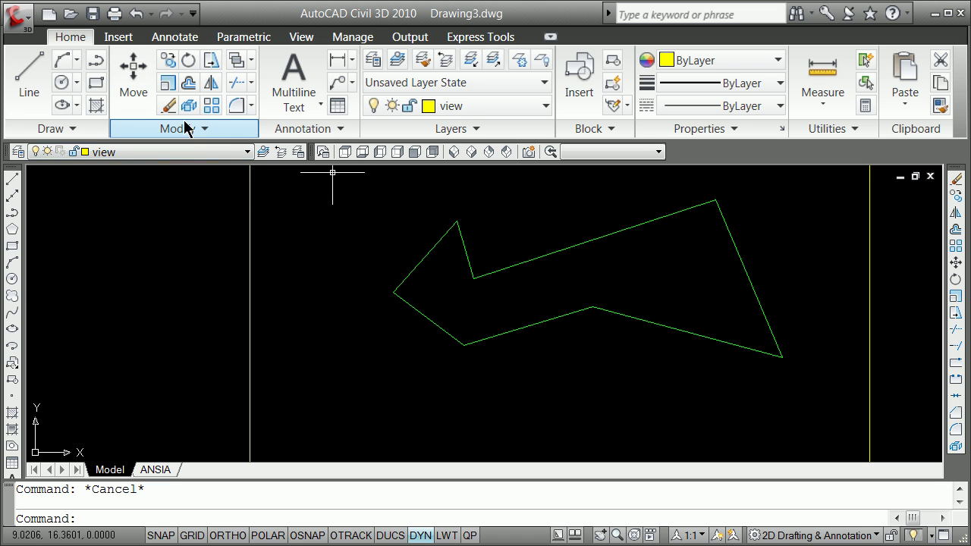
click(247, 152)
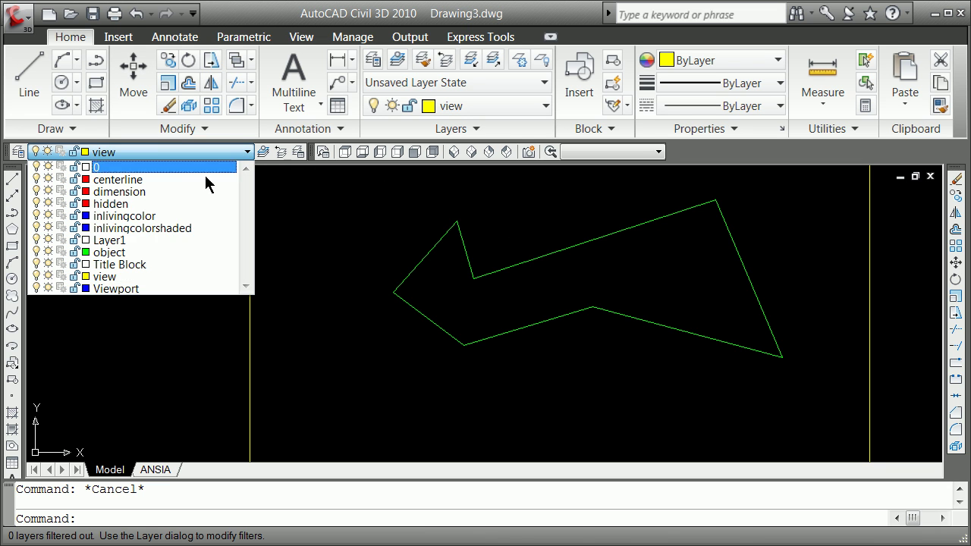
click(133, 253)
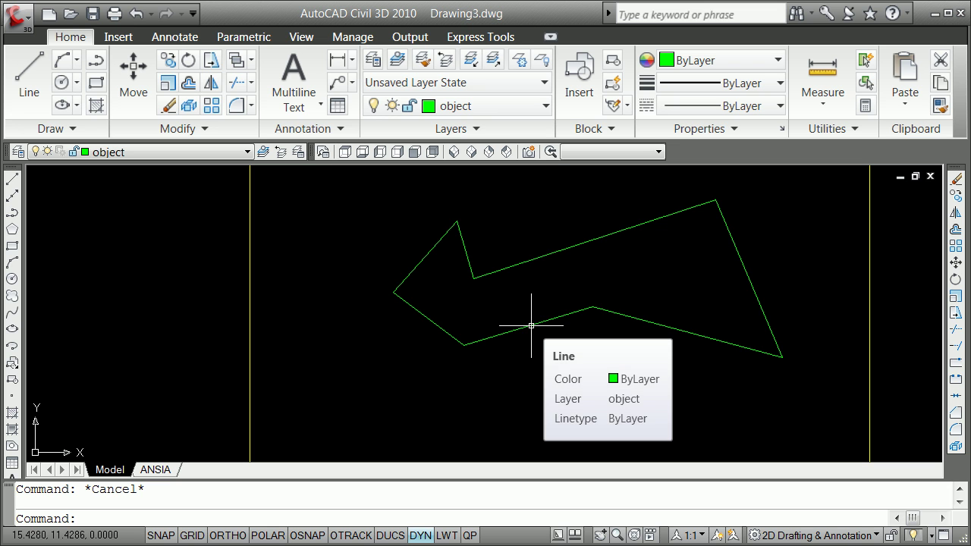
Start PEDIT and convert the closing line into a polyline
text(pe)
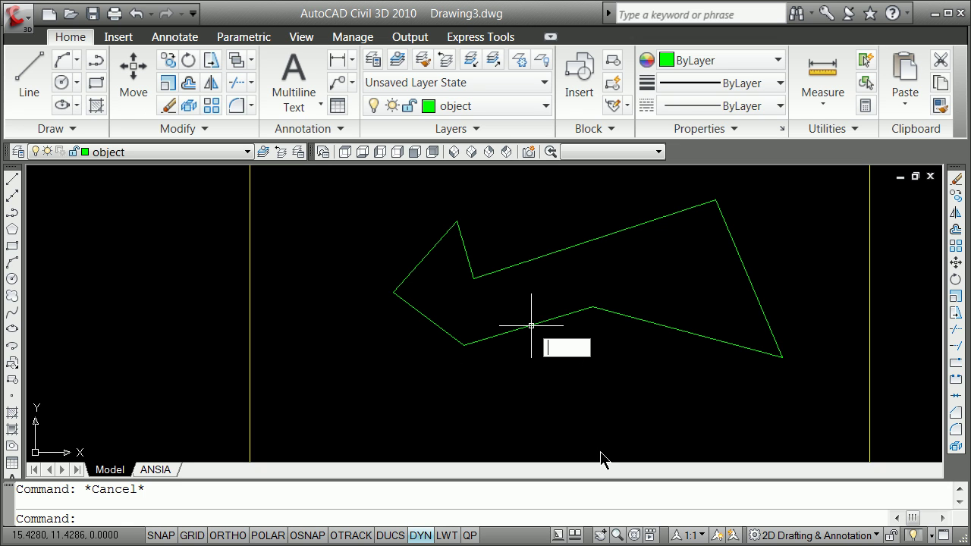
text(pe)
key(Return)
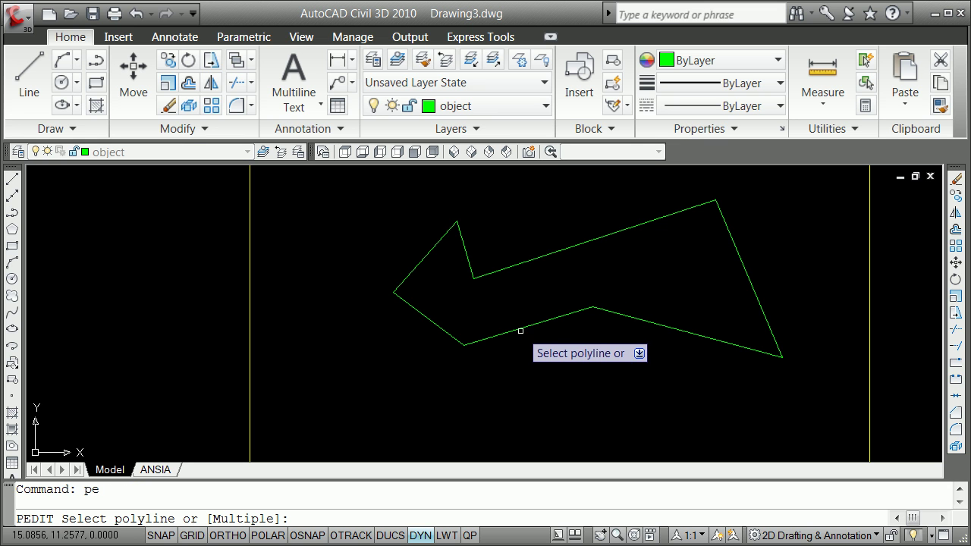
click(451, 333)
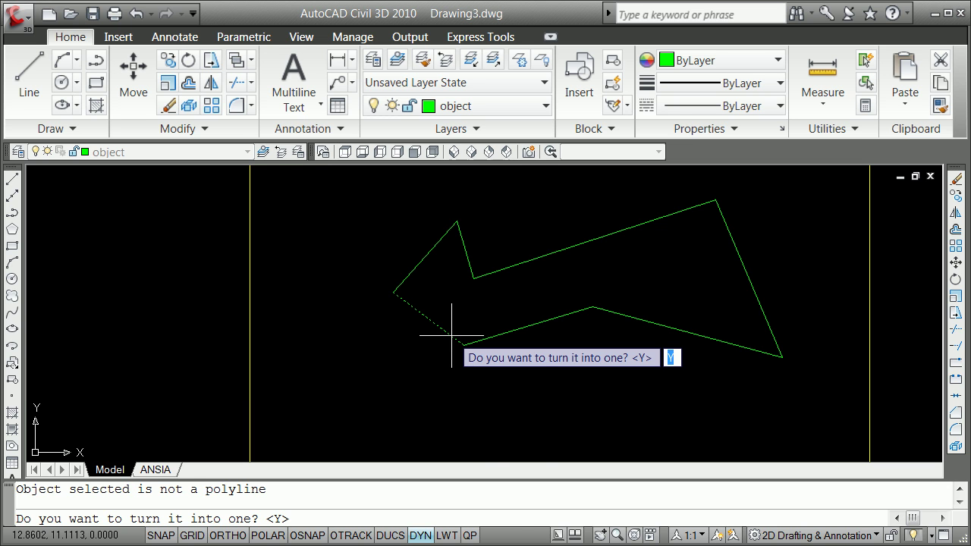
key(Return)
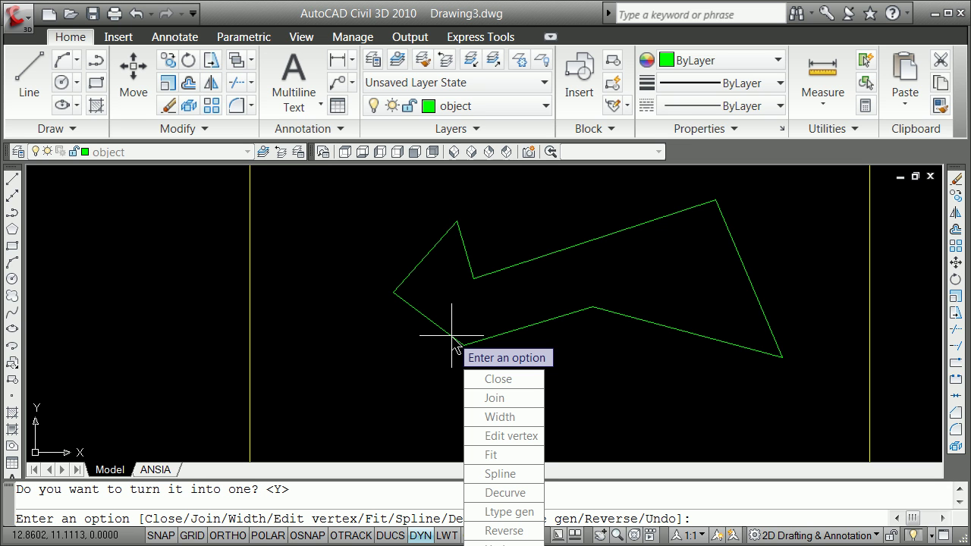
Join the rest of the outline to it by window-selecting the whole shape
key(Down)
key(Down)
key(Down)
key(Up)
key(Up)
key(Up)
key(Up)
key(Return)
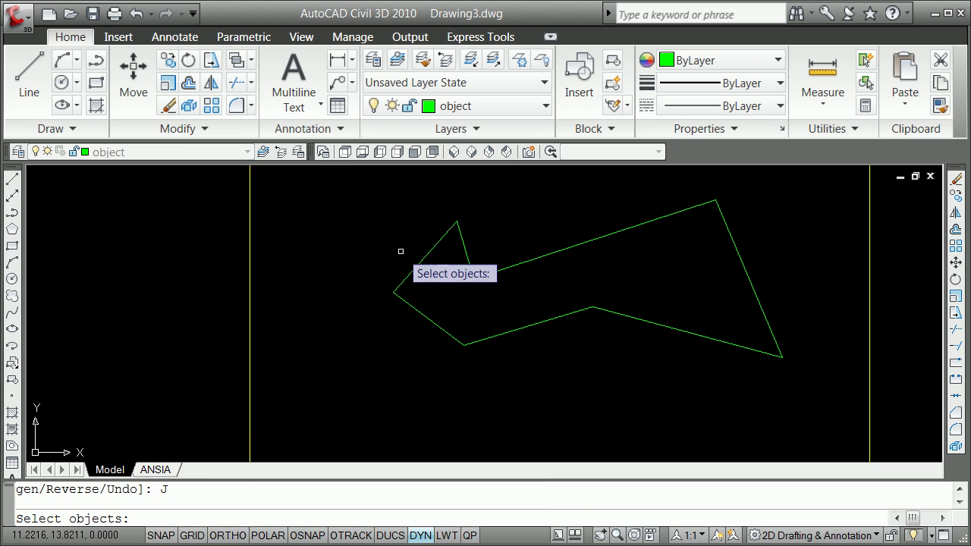
click(323, 180)
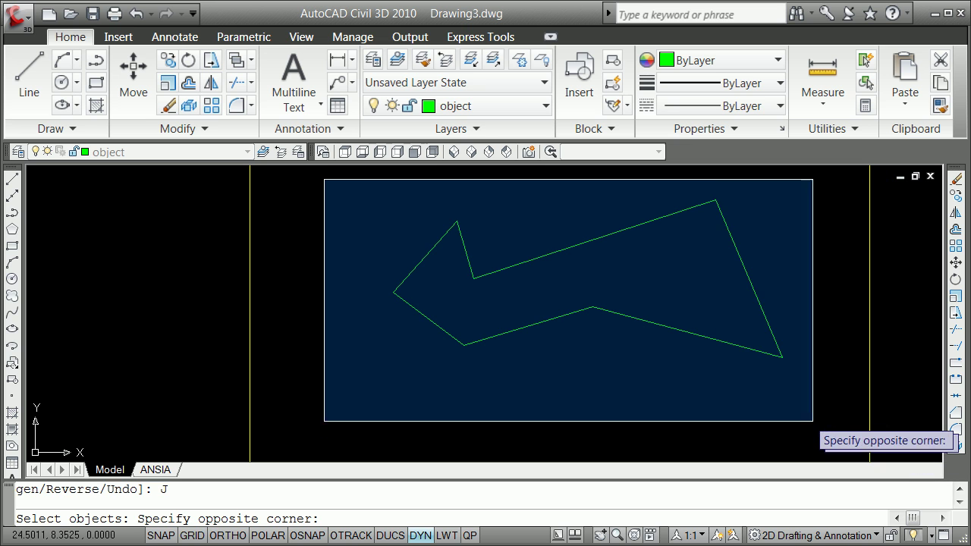
click(799, 410)
key(Return)
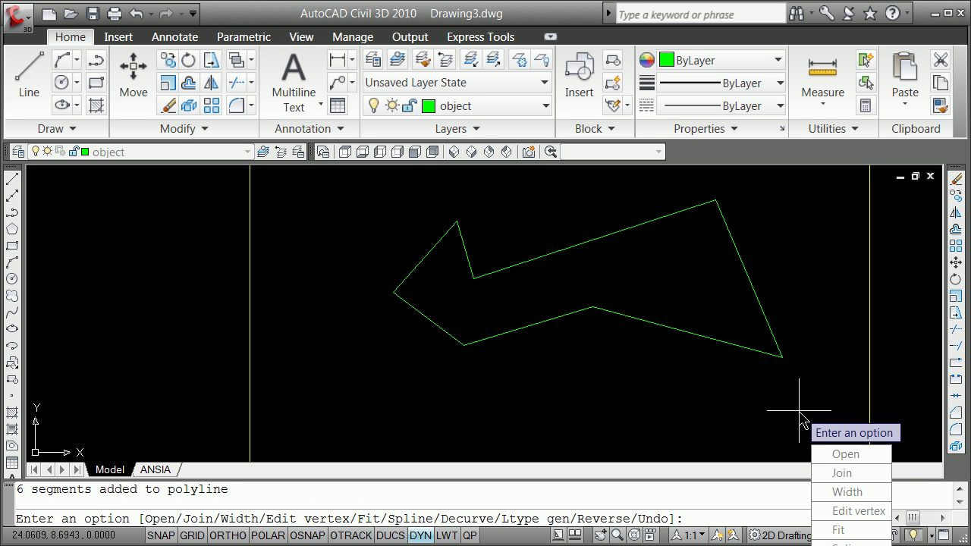
key(Return)
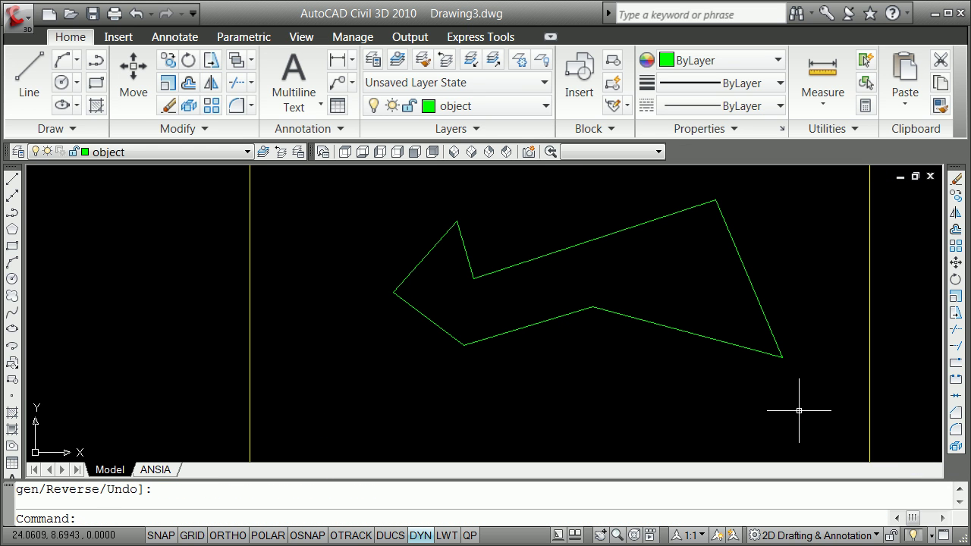
click(763, 351)
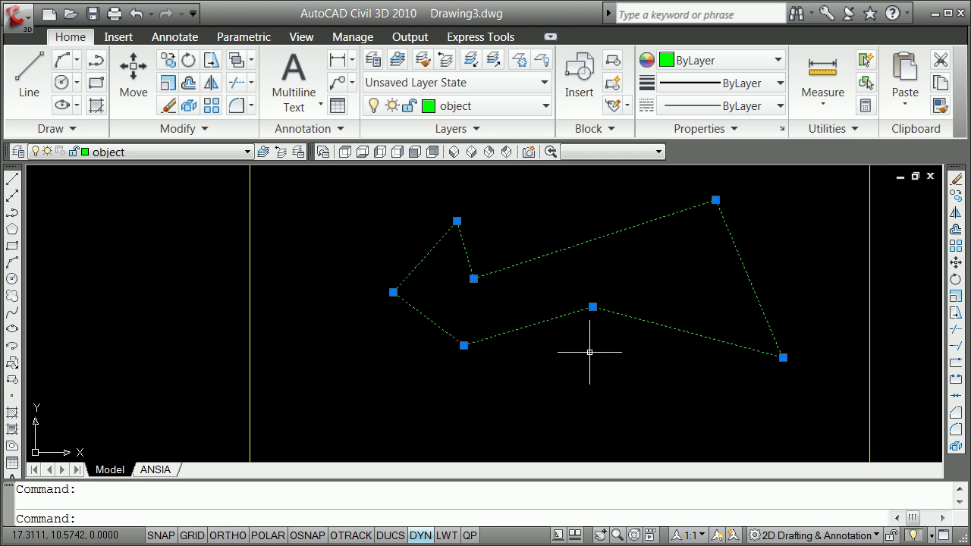
key(Escape)
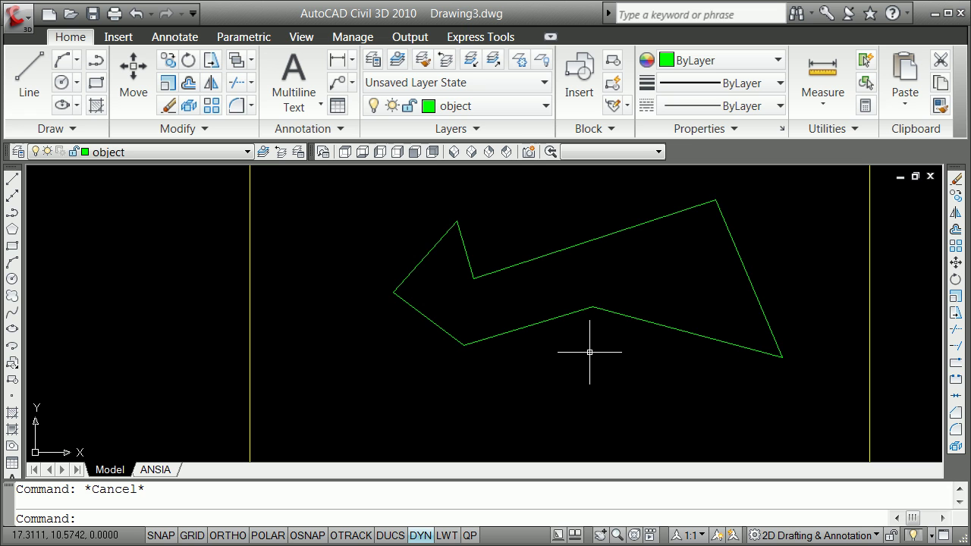
click(464, 344)
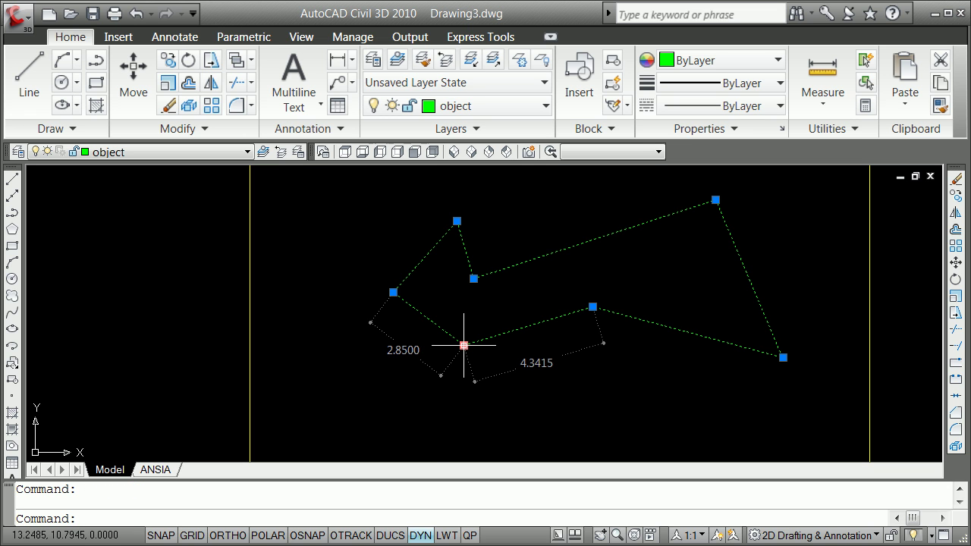